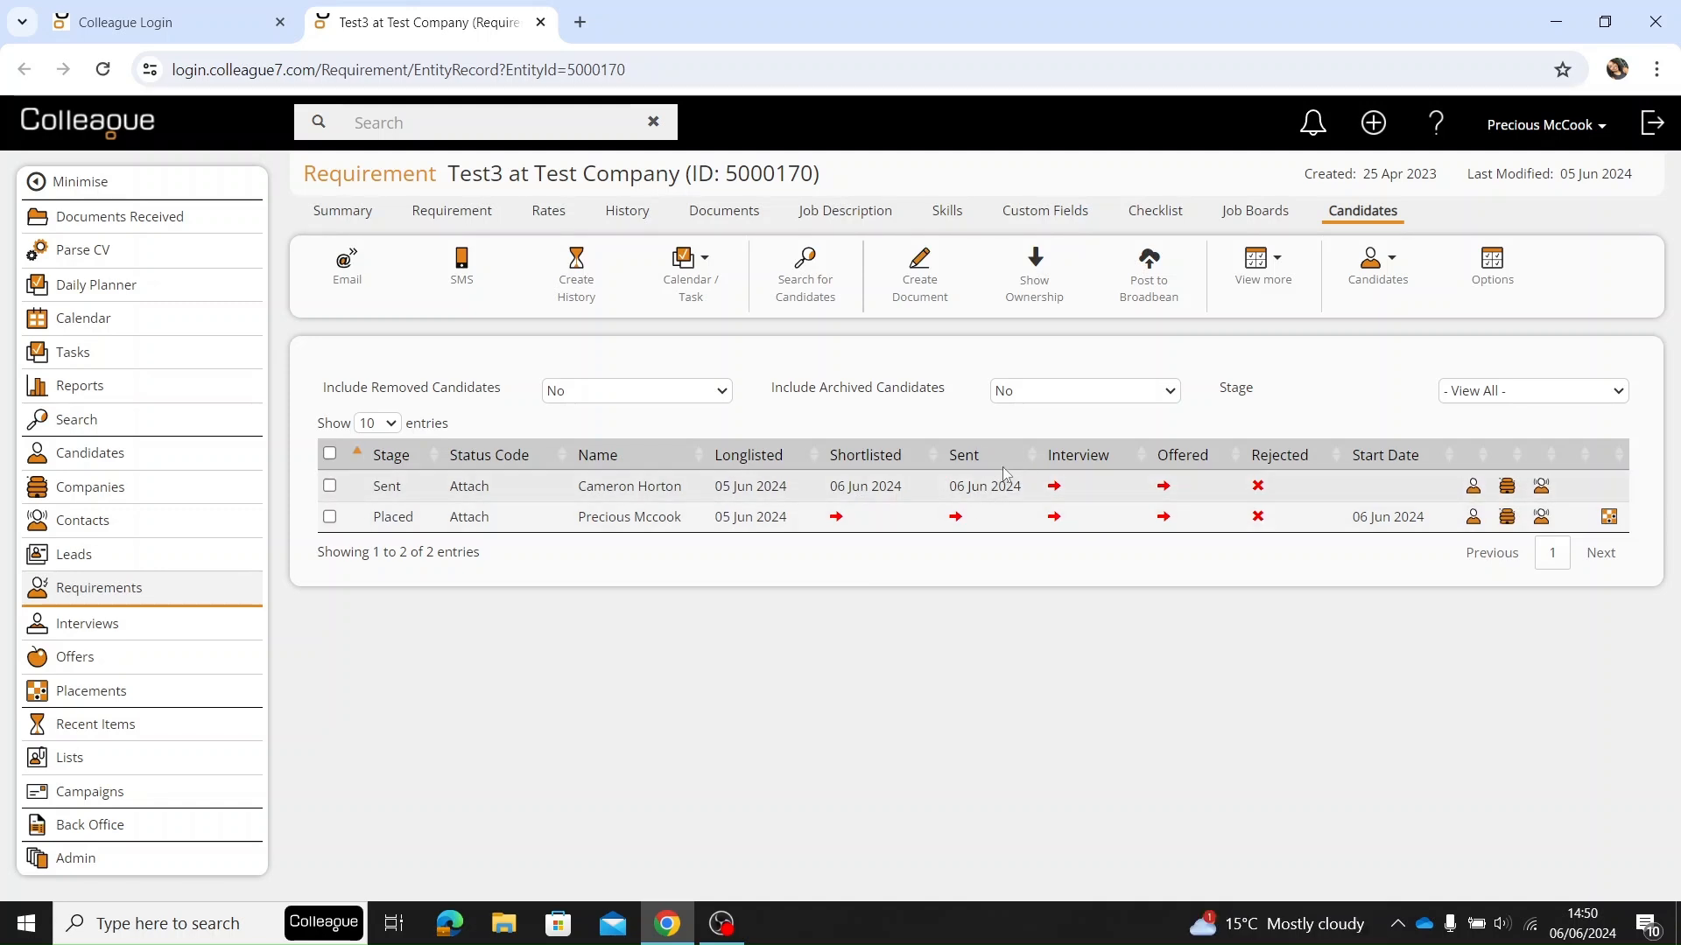
Step: Start an interview record for the candidate at the Sent stage and review the interview type options, keeping 1st Interview
{"action": "left_click", "coordinate": [1055, 488]}
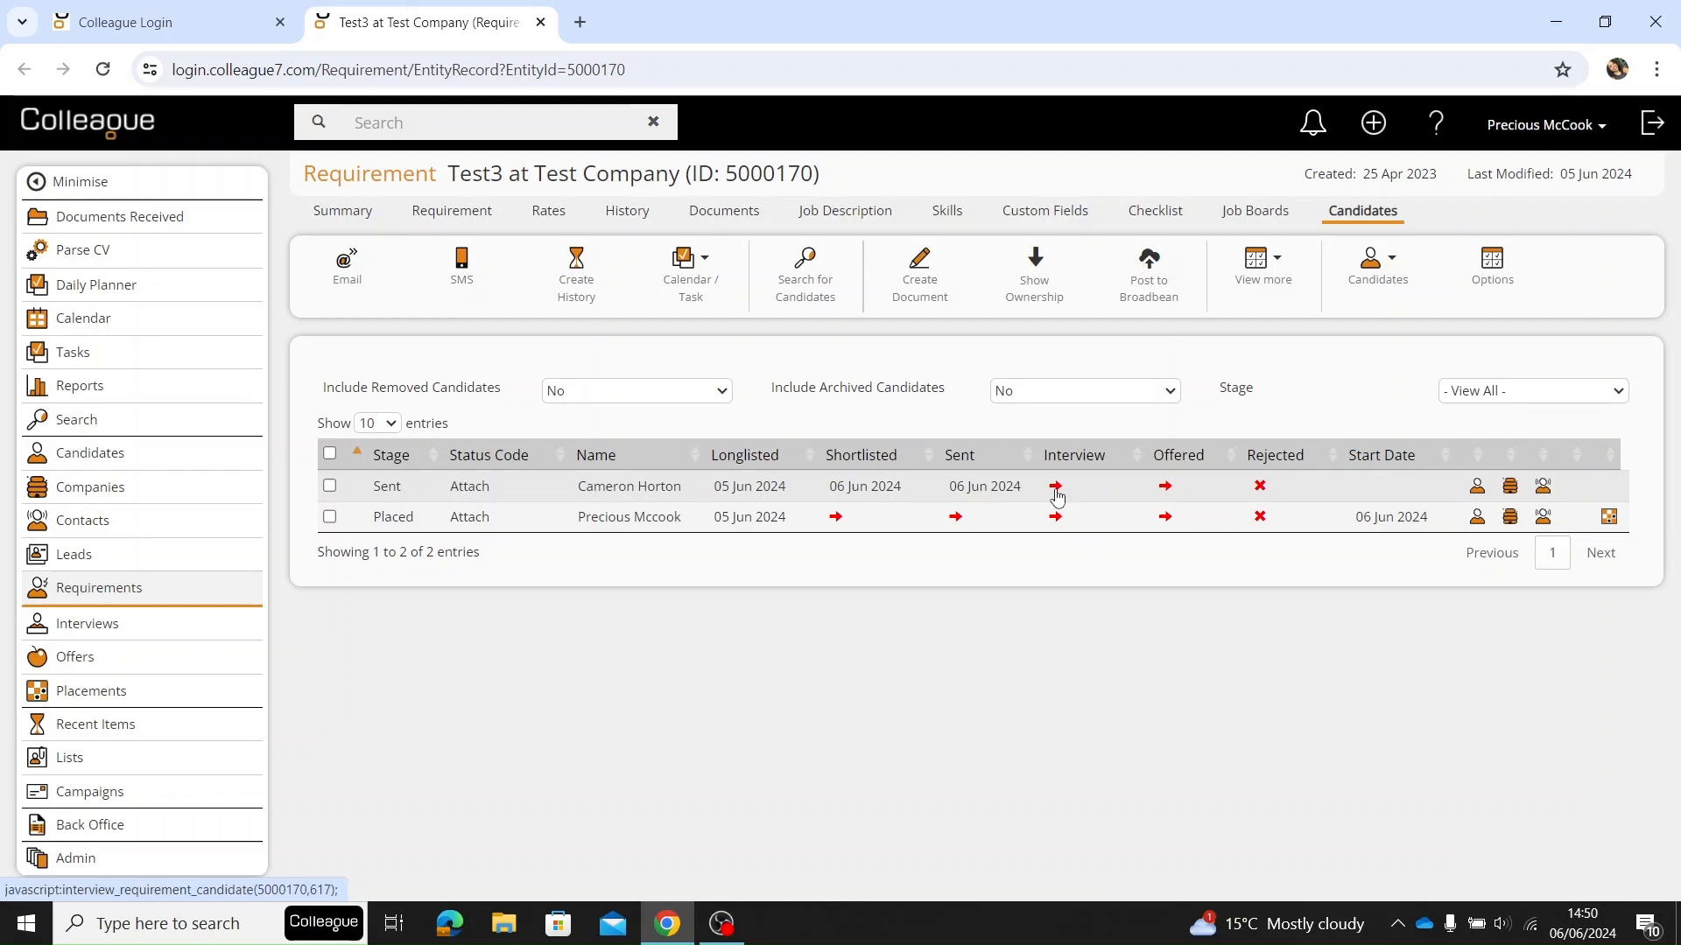
{"action": "left_click", "coordinate": [1057, 490]}
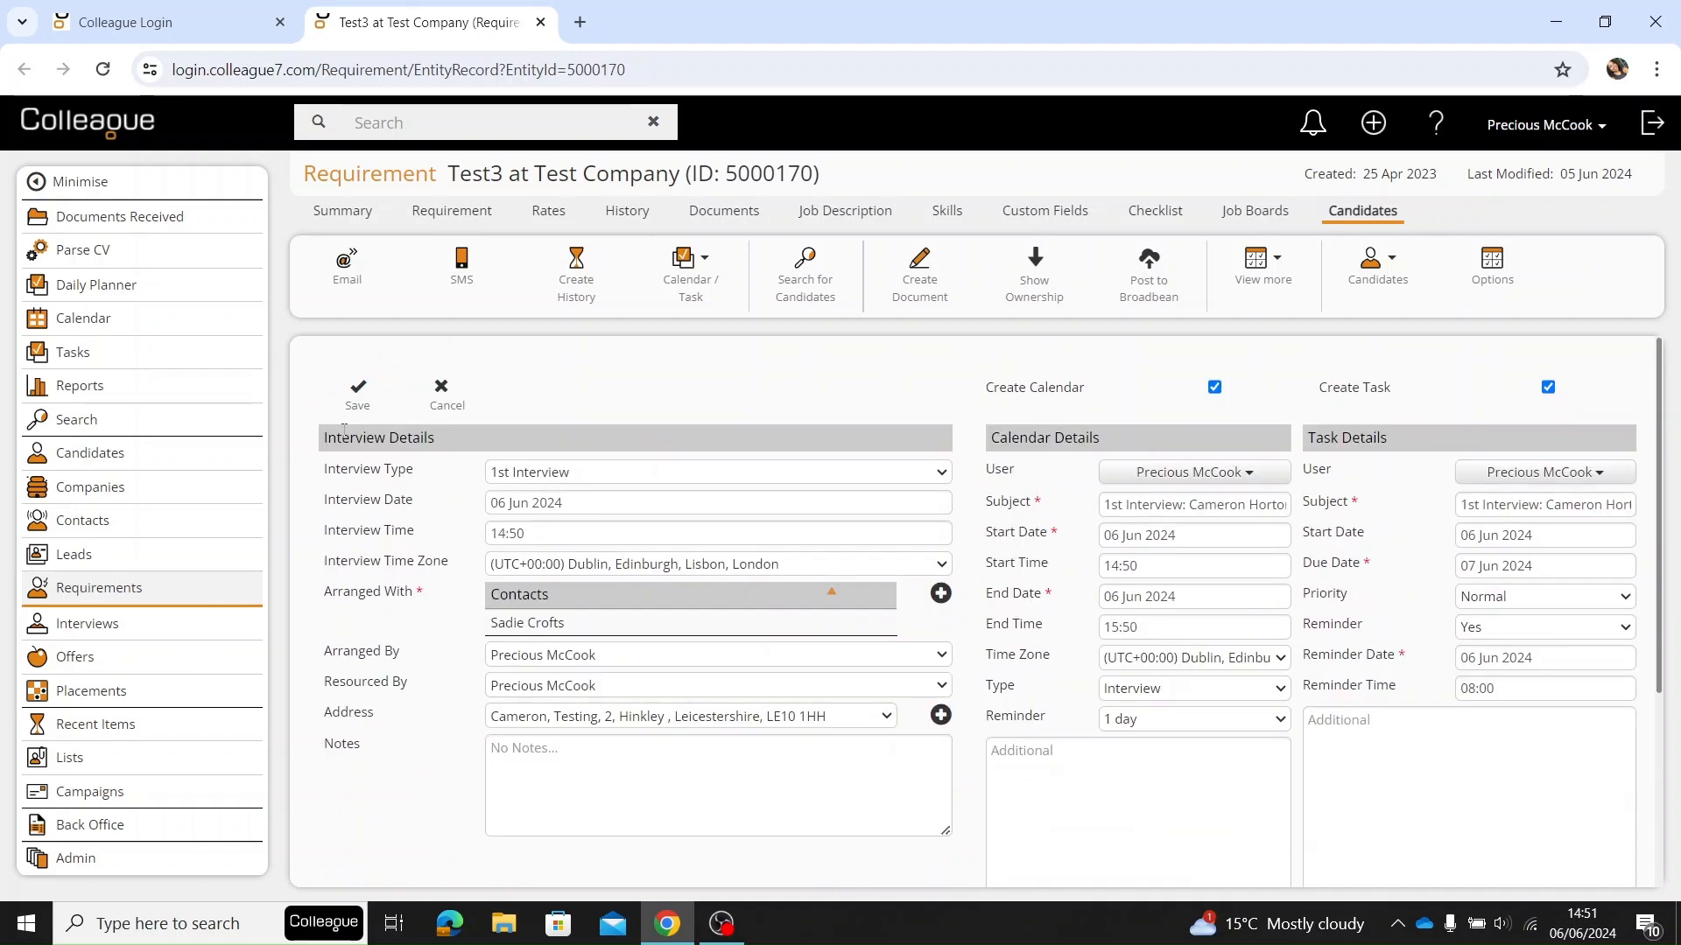
{"action": "scroll", "coordinate": [626, 530], "scroll_direction": "down", "scroll_amount": 1}
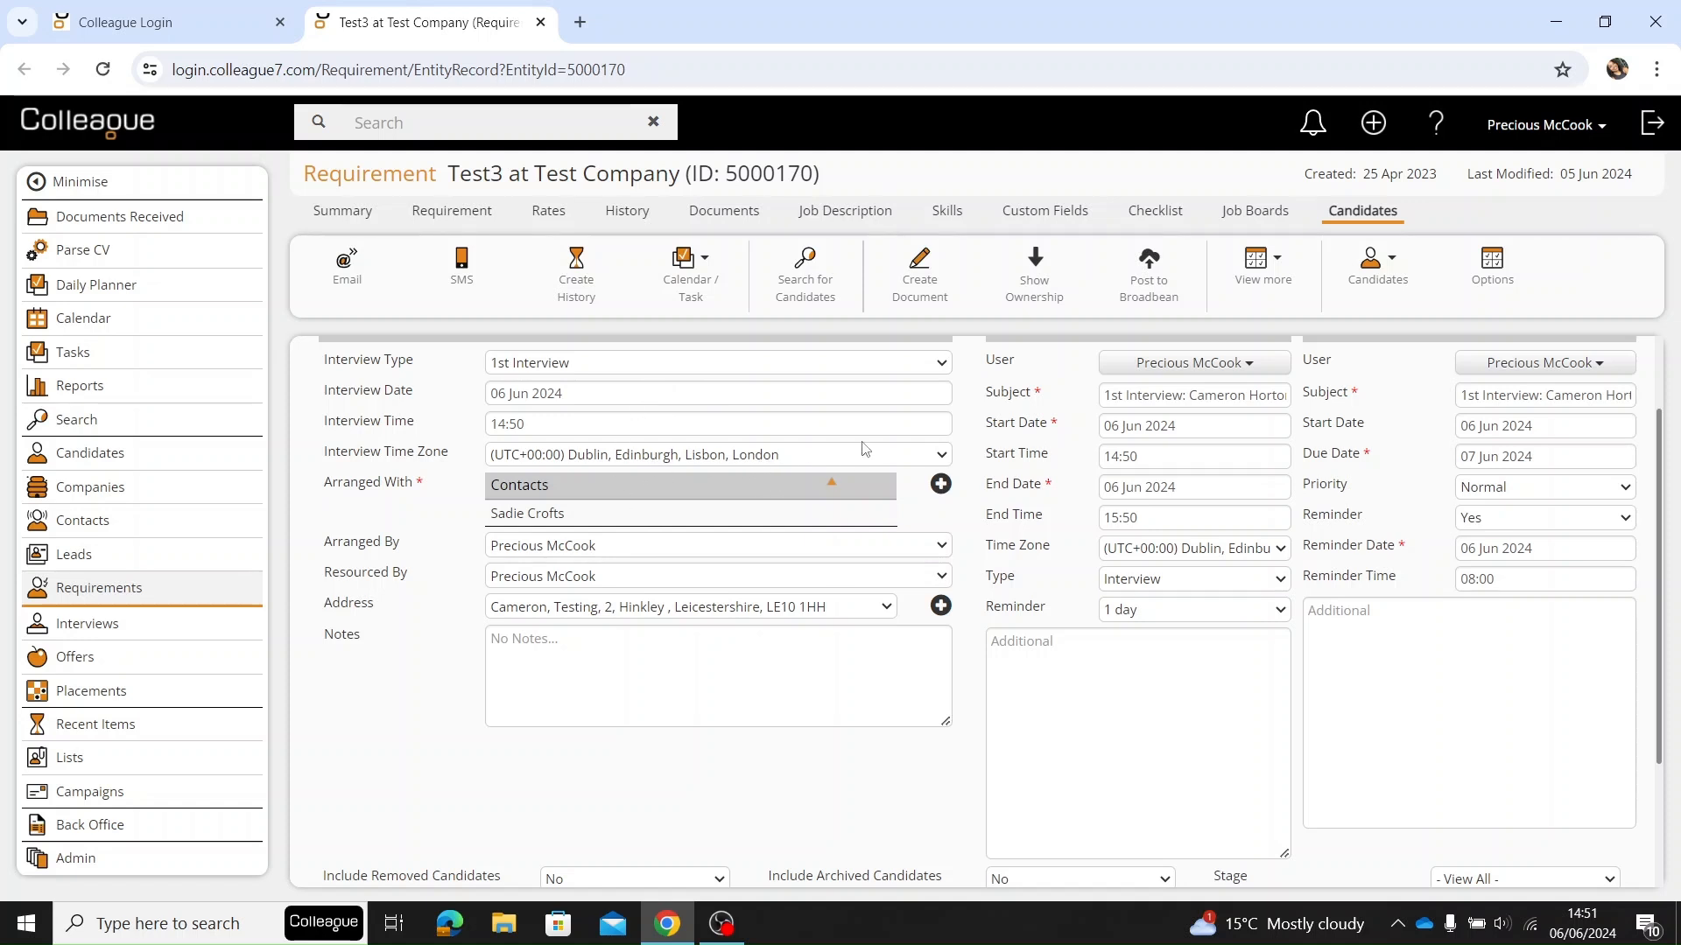
{"action": "left_click", "coordinate": [770, 366]}
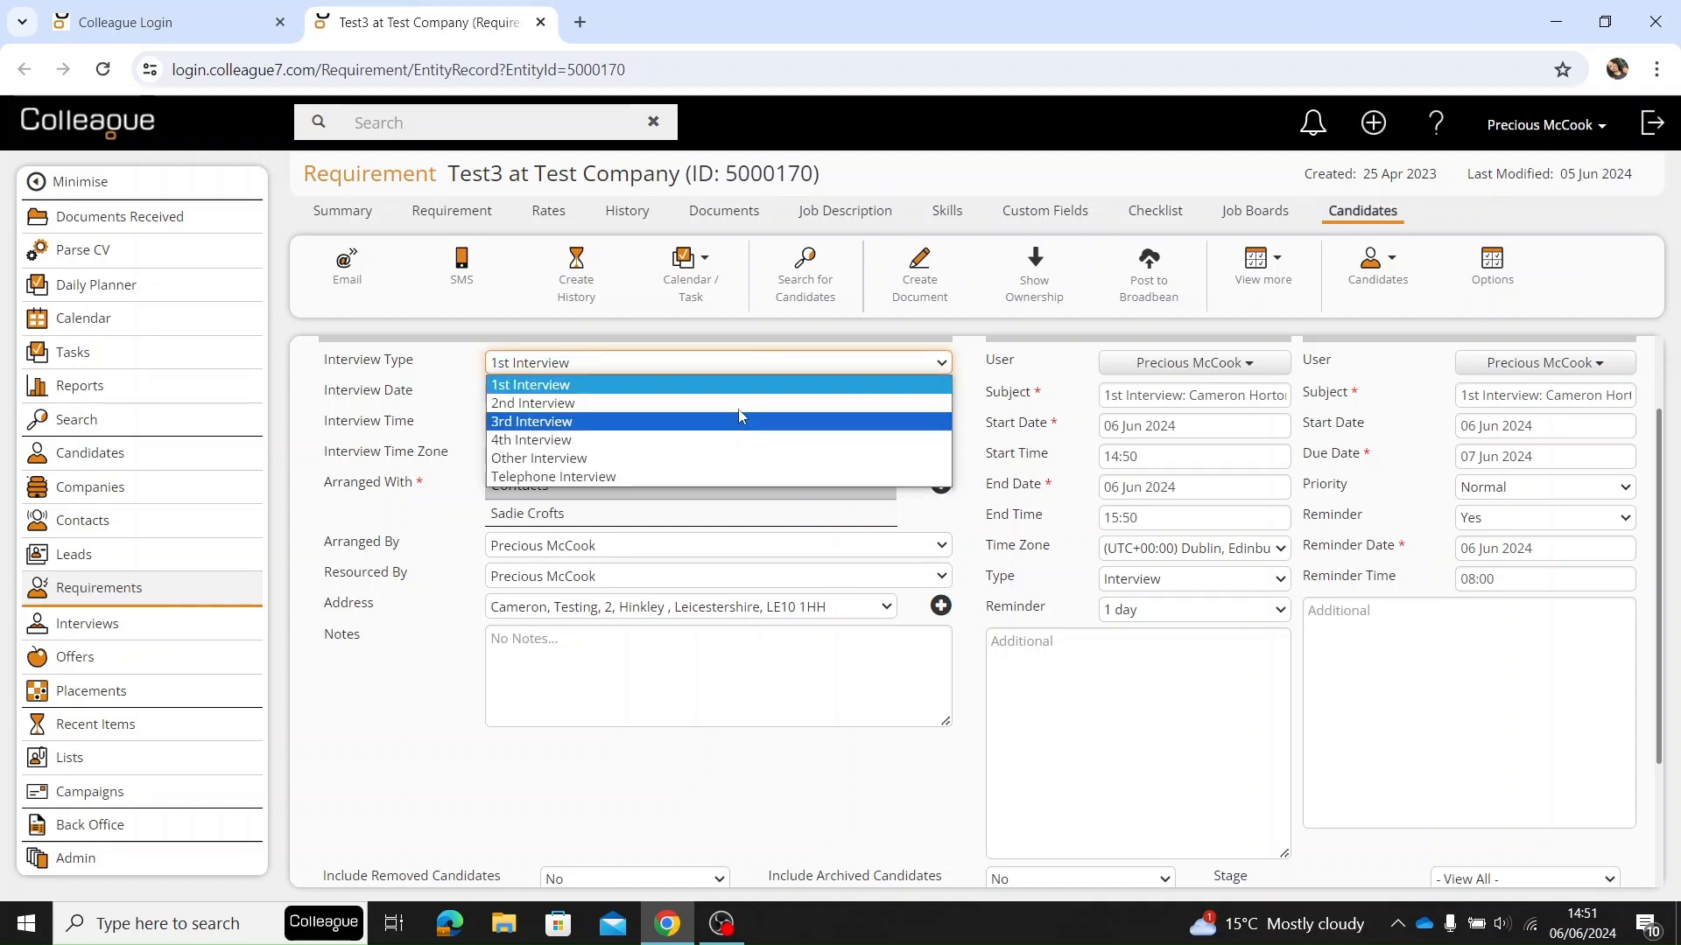
{"action": "left_click", "coordinate": [461, 489]}
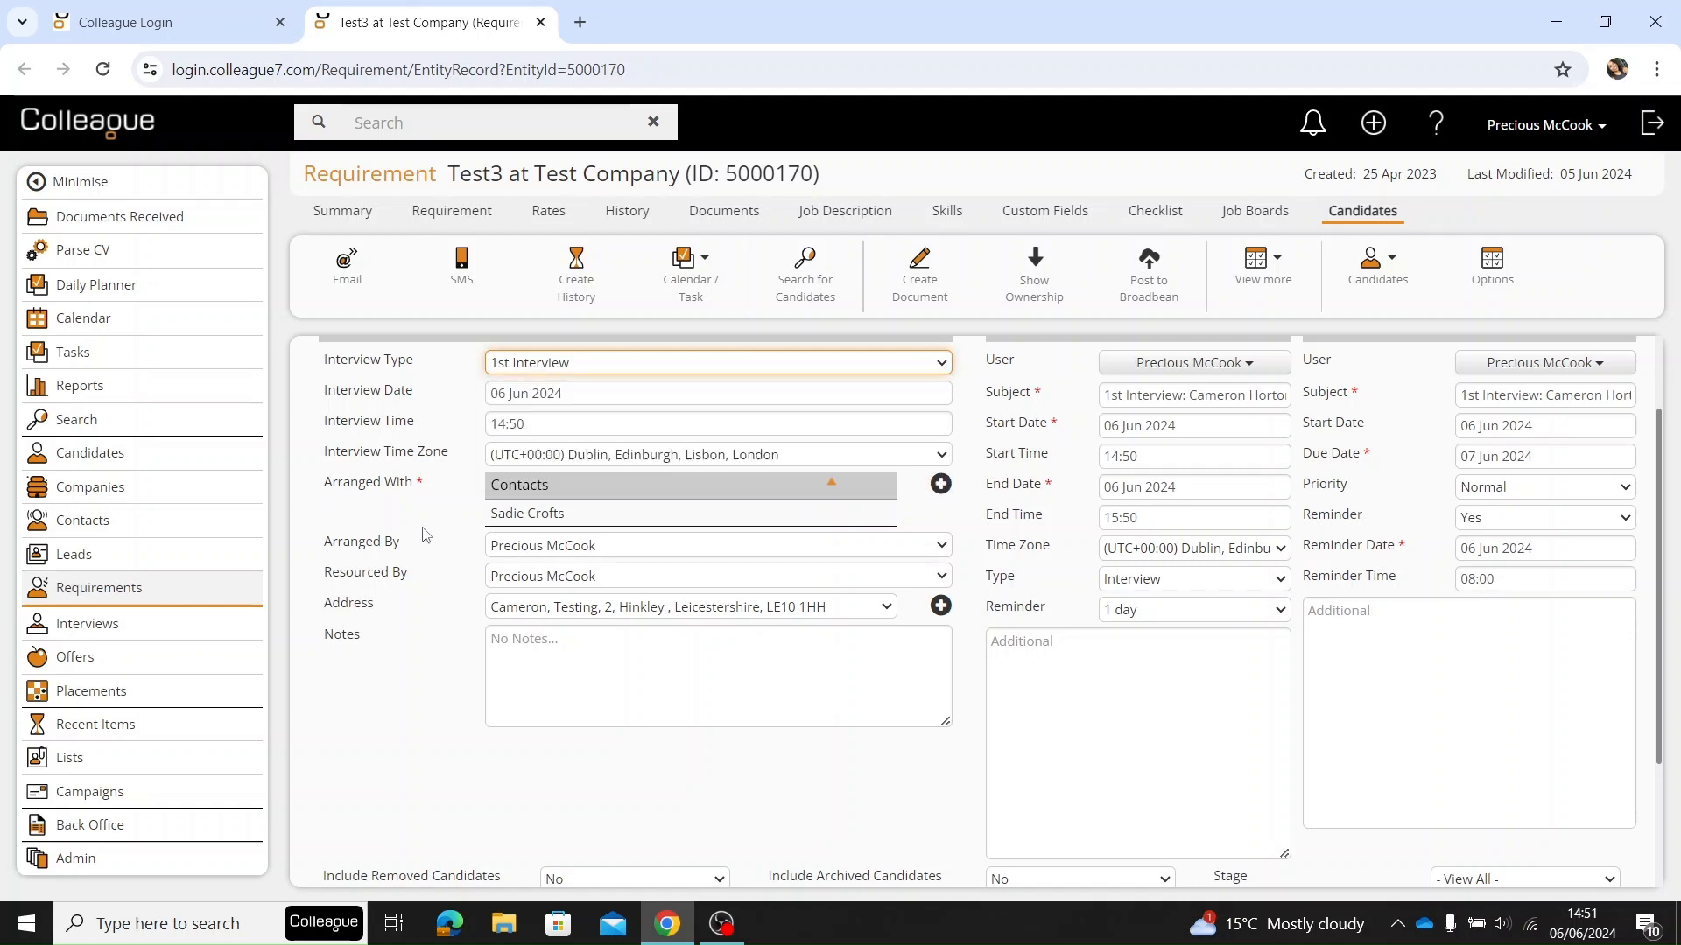
Step: Examine the Notes field and the user choices for Arranged By and Resourced By in the interview details
{"action": "left_click", "coordinate": [561, 648]}
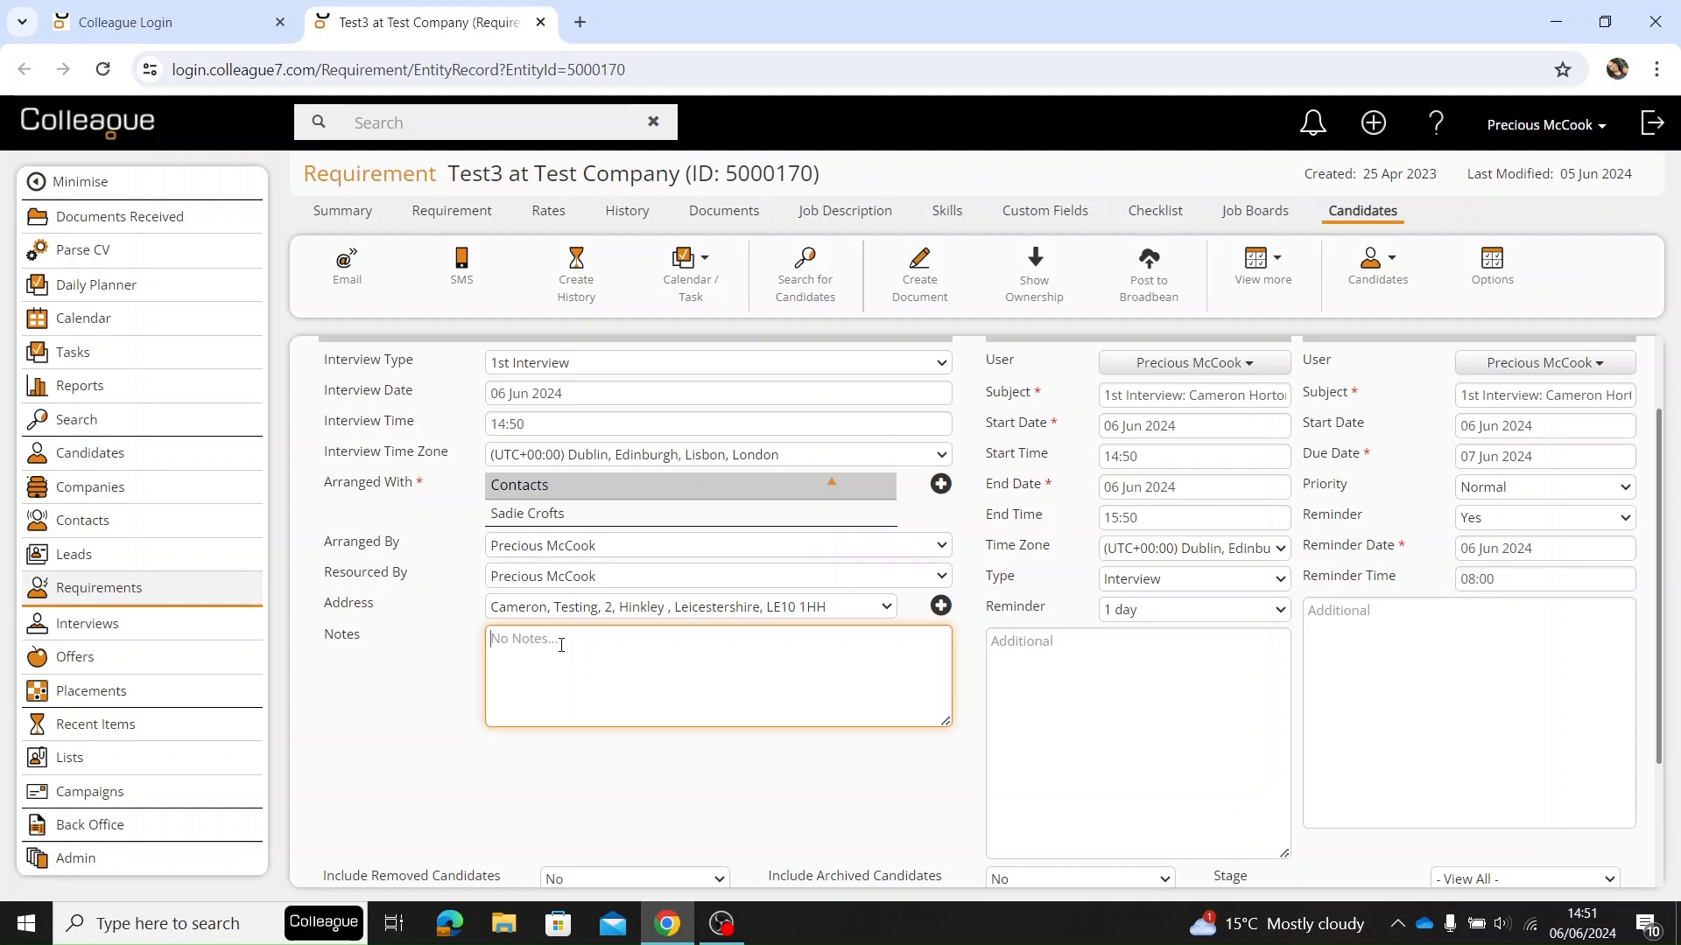
{"action": "left_click", "coordinate": [618, 553]}
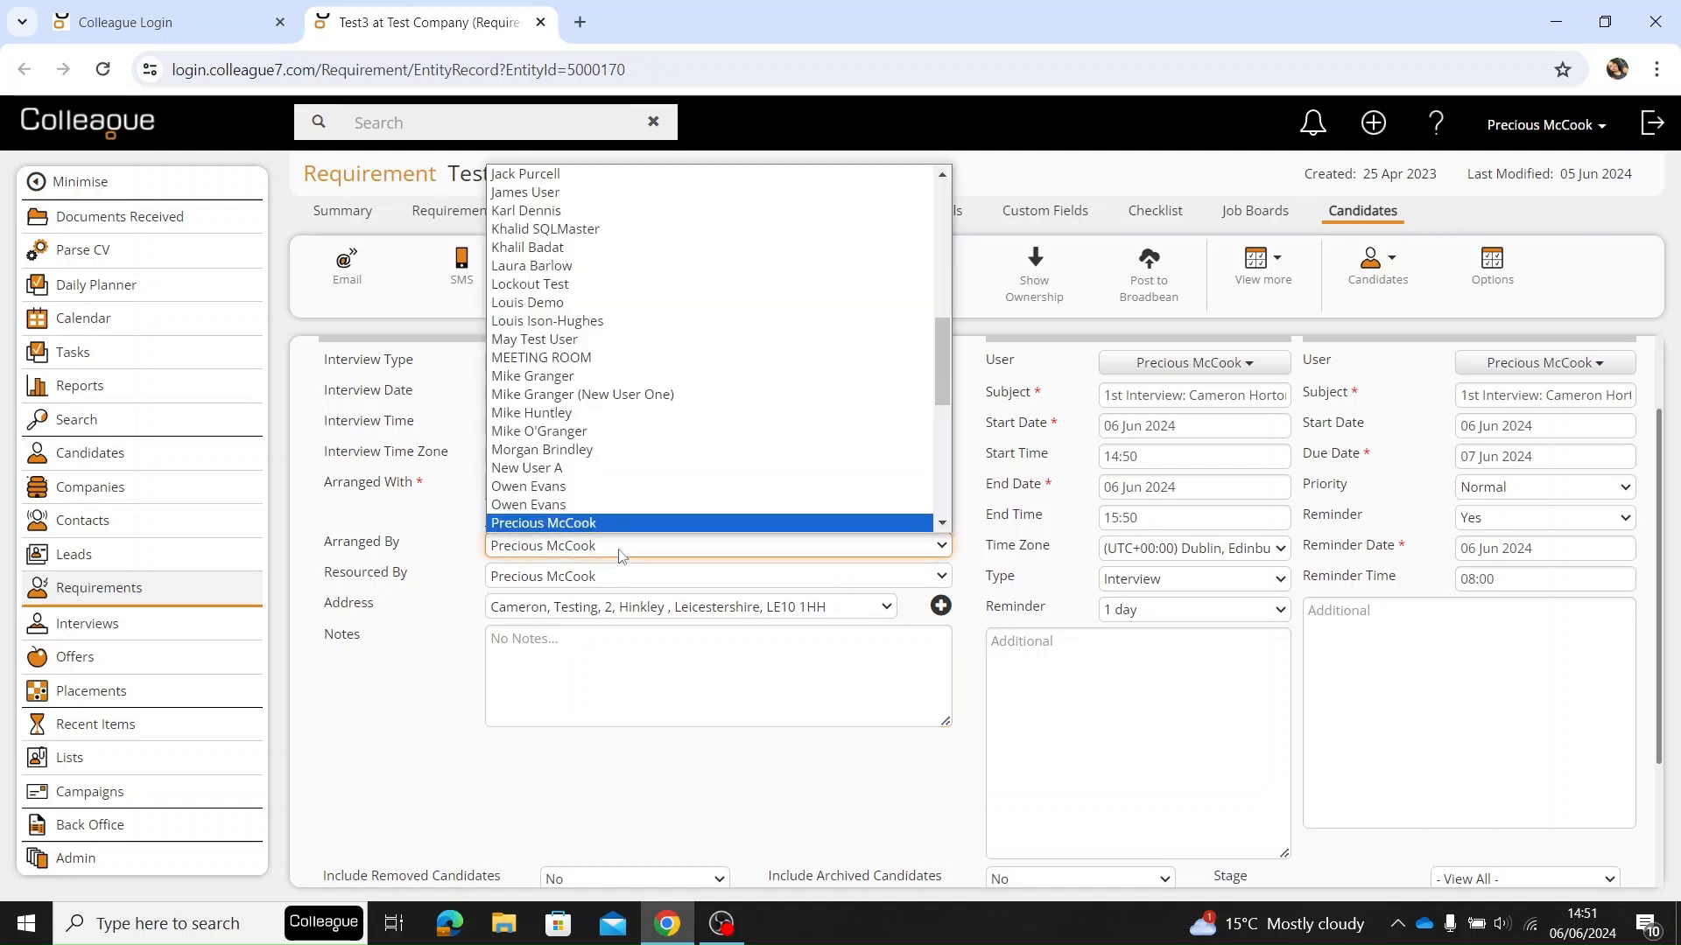
{"action": "scroll", "coordinate": [624, 455], "scroll_direction": "up", "scroll_amount": 7}
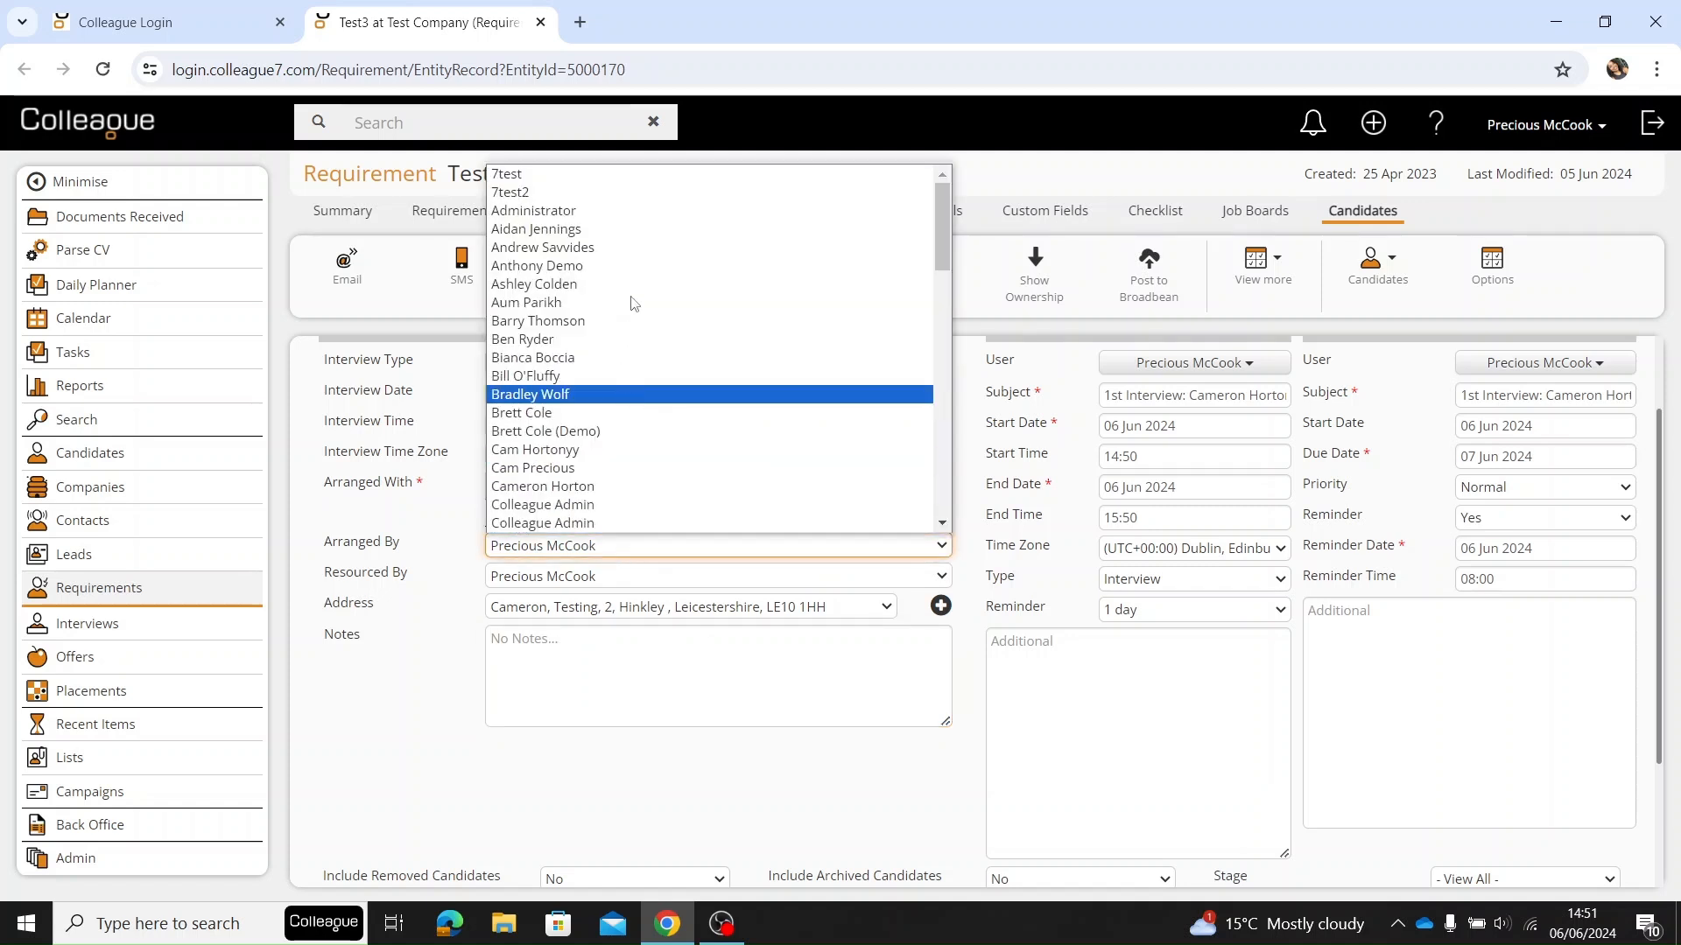
{"action": "scroll", "coordinate": [624, 503], "scroll_direction": "down", "scroll_amount": 10}
{"action": "left_click", "coordinate": [417, 606]}
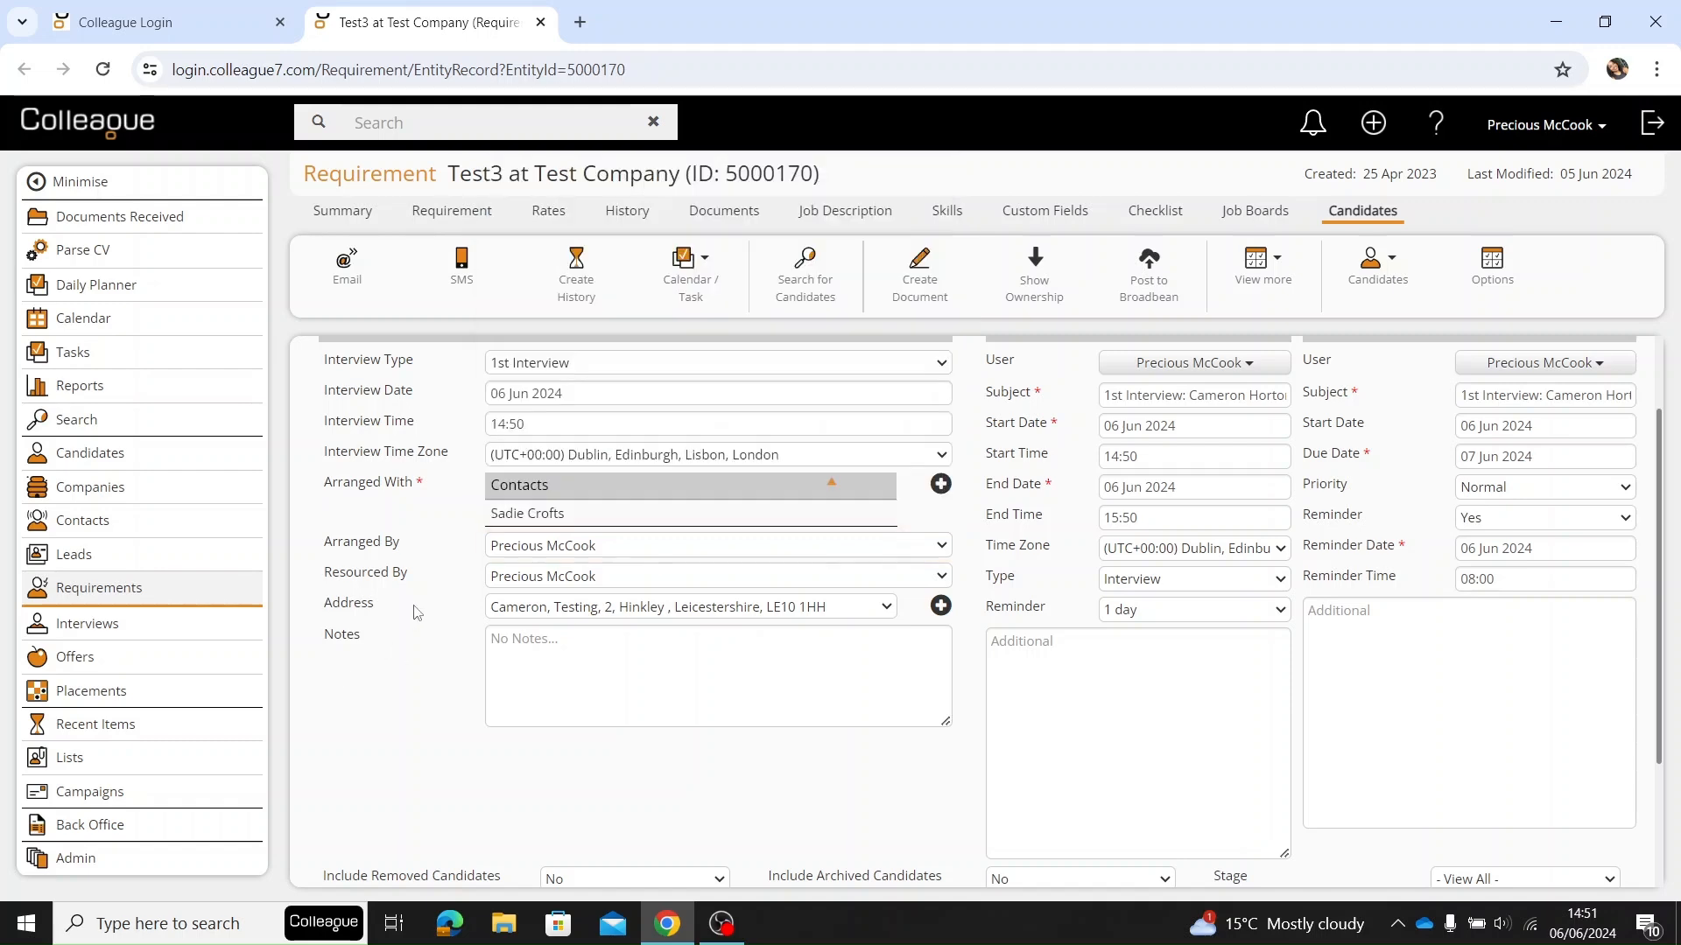
{"action": "left_click", "coordinate": [601, 578]}
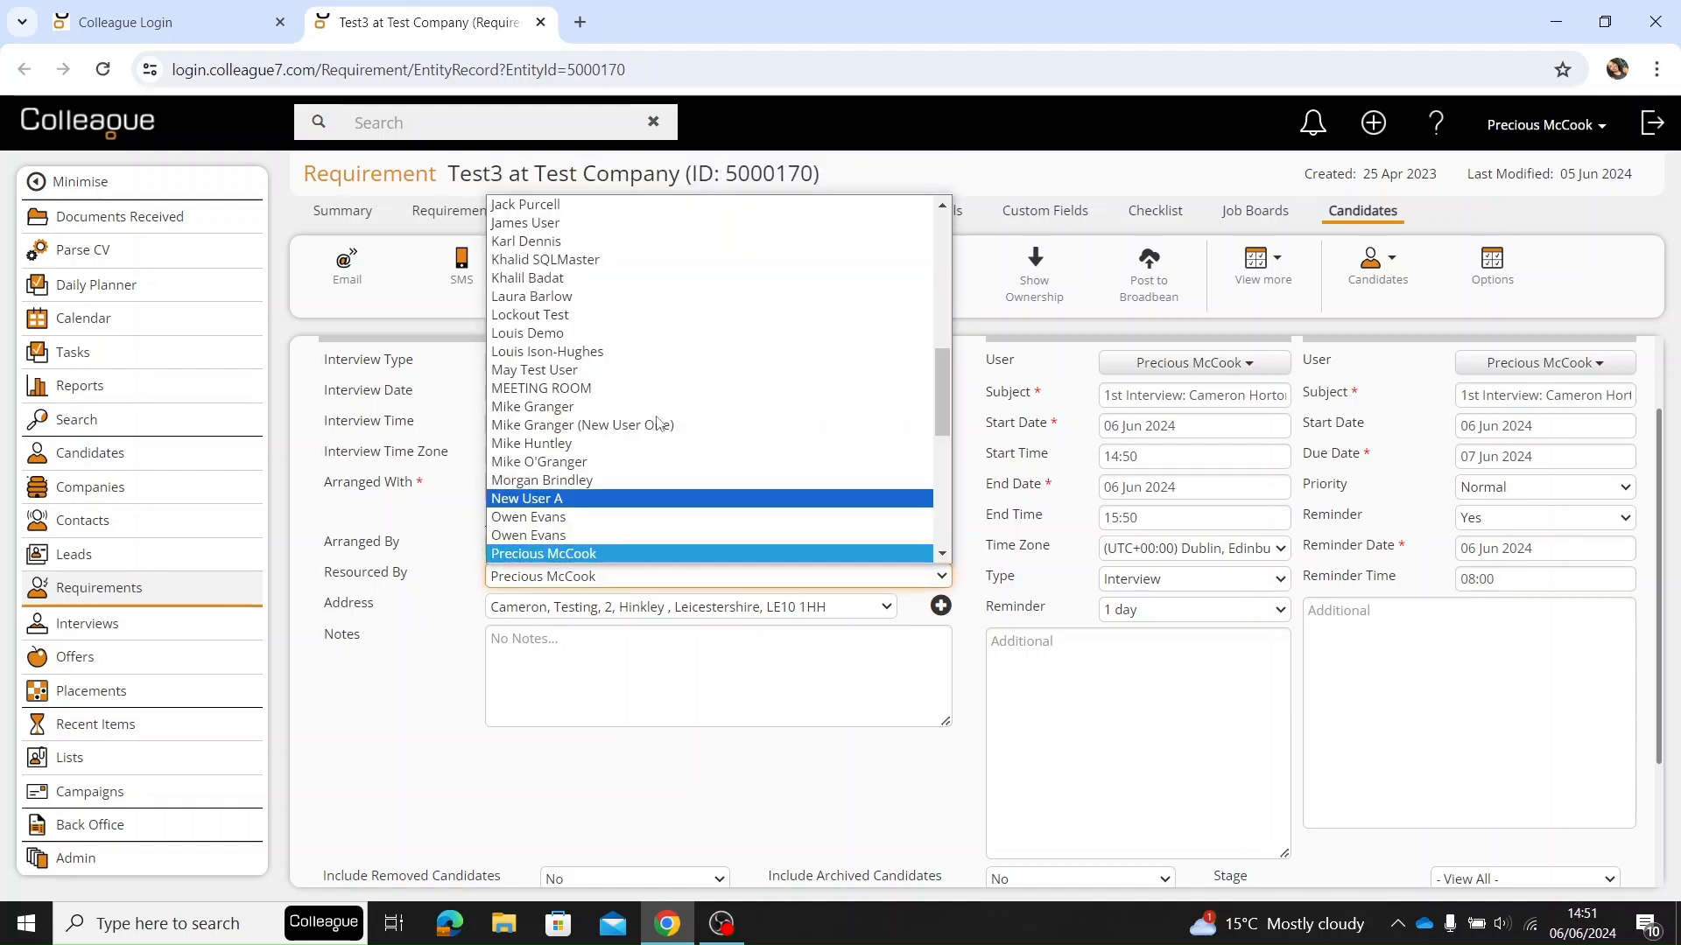
{"action": "scroll", "coordinate": [658, 393], "scroll_direction": "up", "scroll_amount": 7}
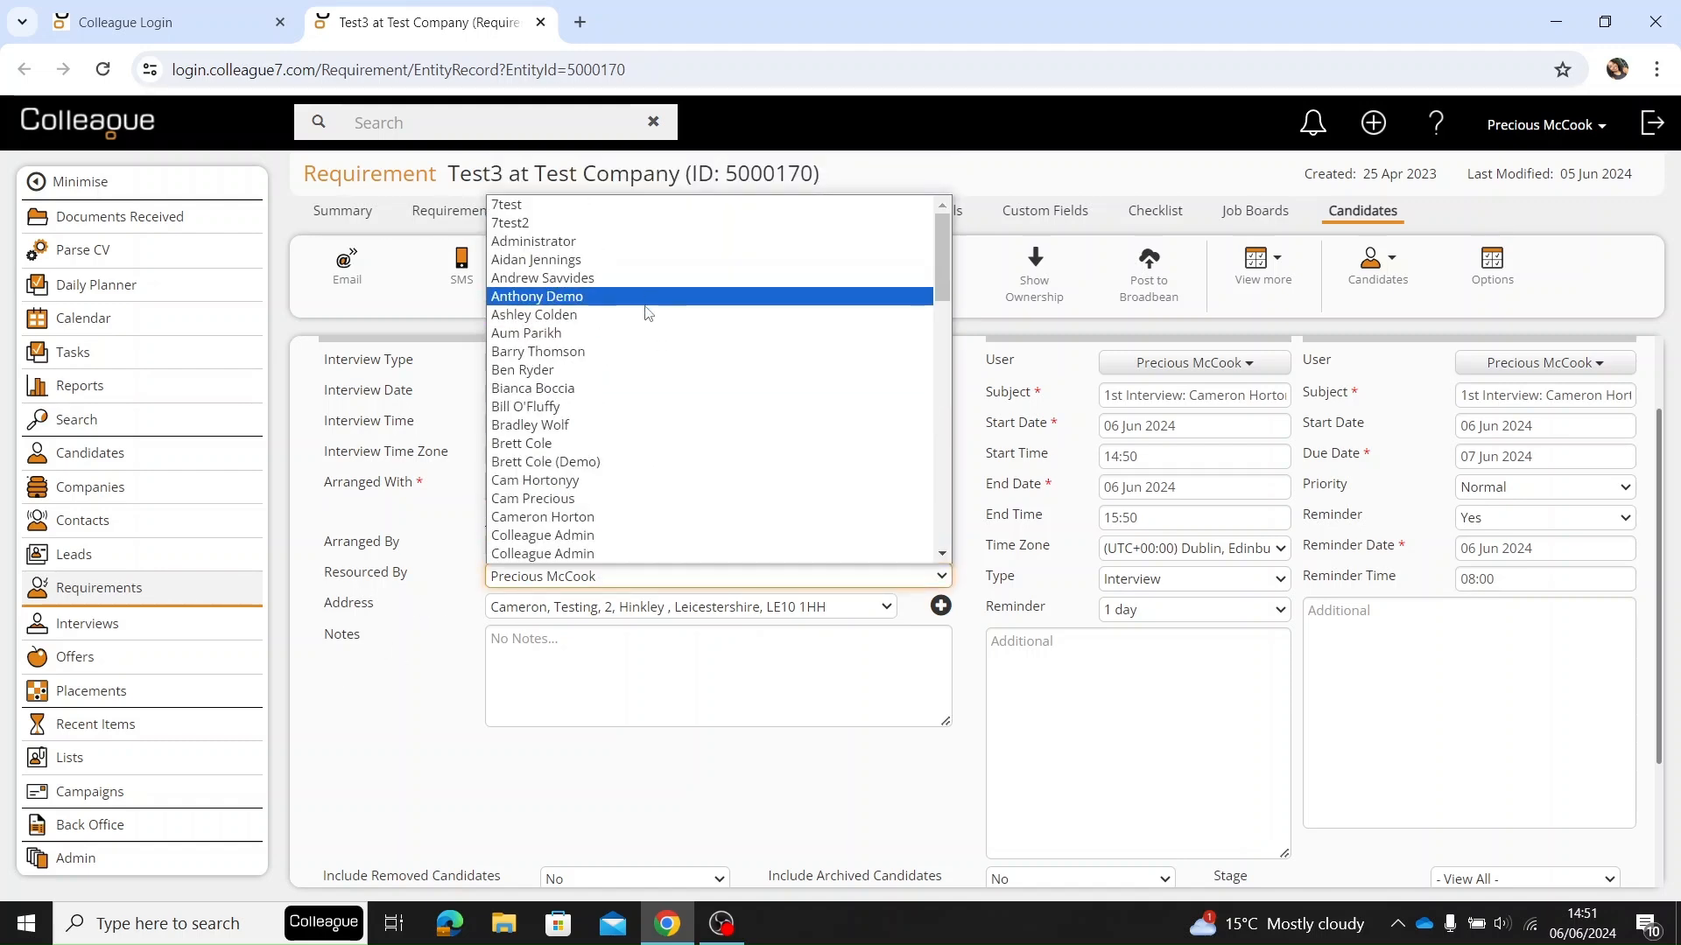
{"action": "scroll", "coordinate": [661, 367], "scroll_direction": "down", "scroll_amount": 12}
{"action": "left_click", "coordinate": [342, 769]}
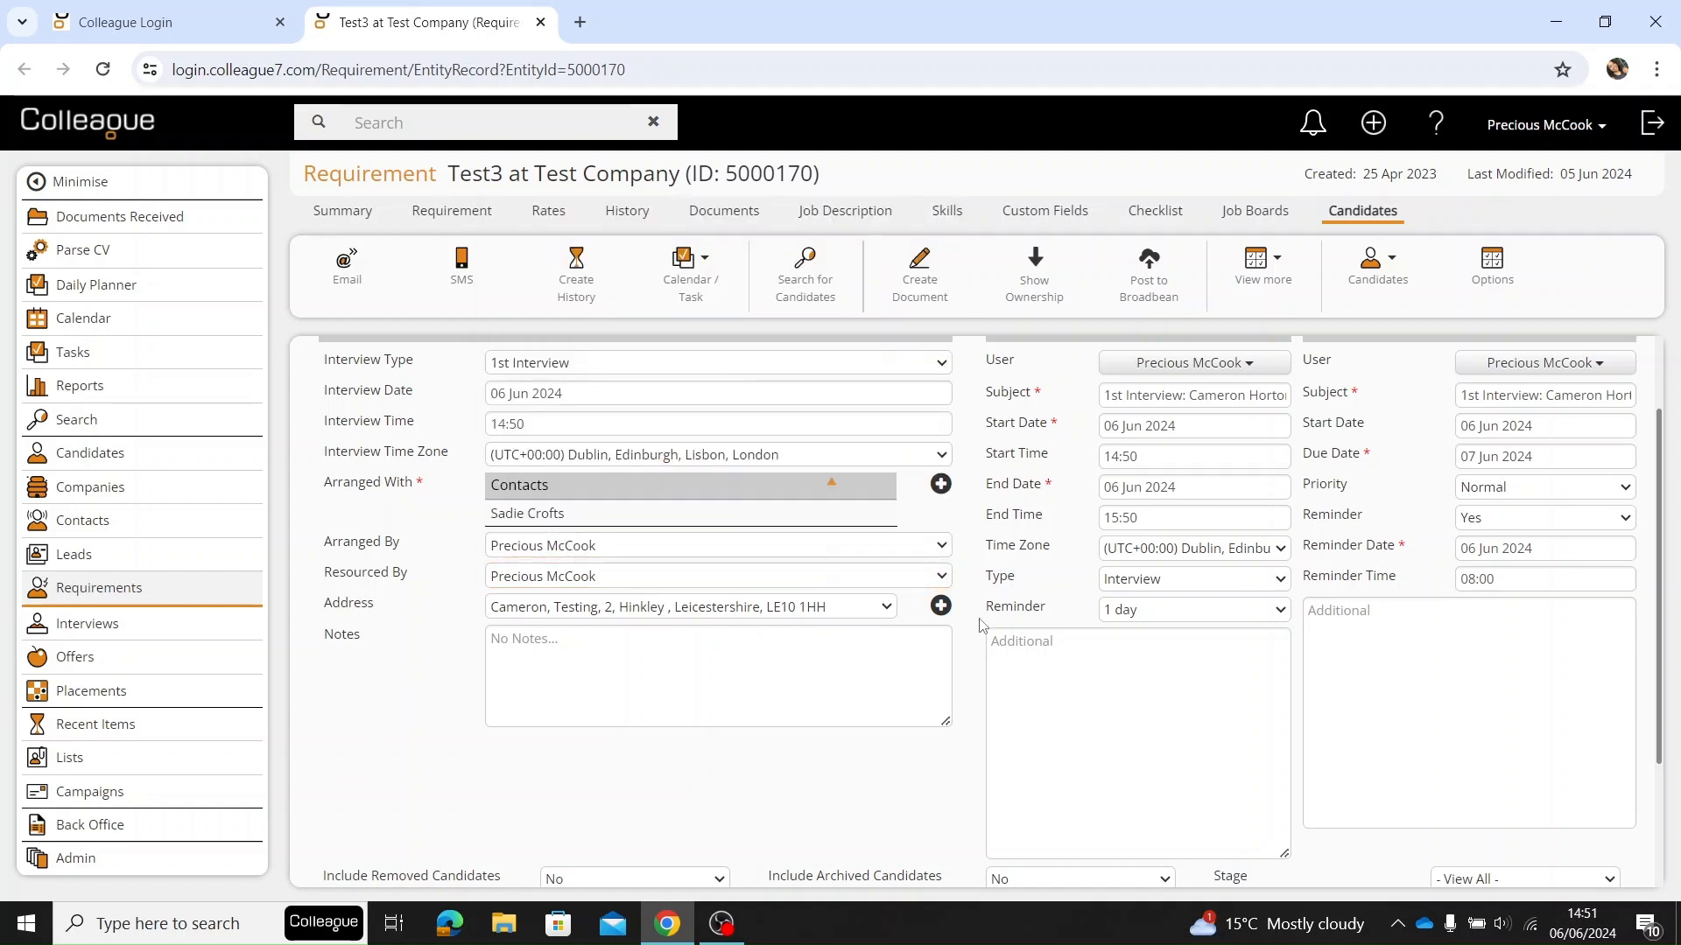
Step: Review the calendar and task details of the interview, including the date choices for the task's start date
{"action": "scroll", "coordinate": [981, 626], "scroll_direction": "up", "scroll_amount": 2}
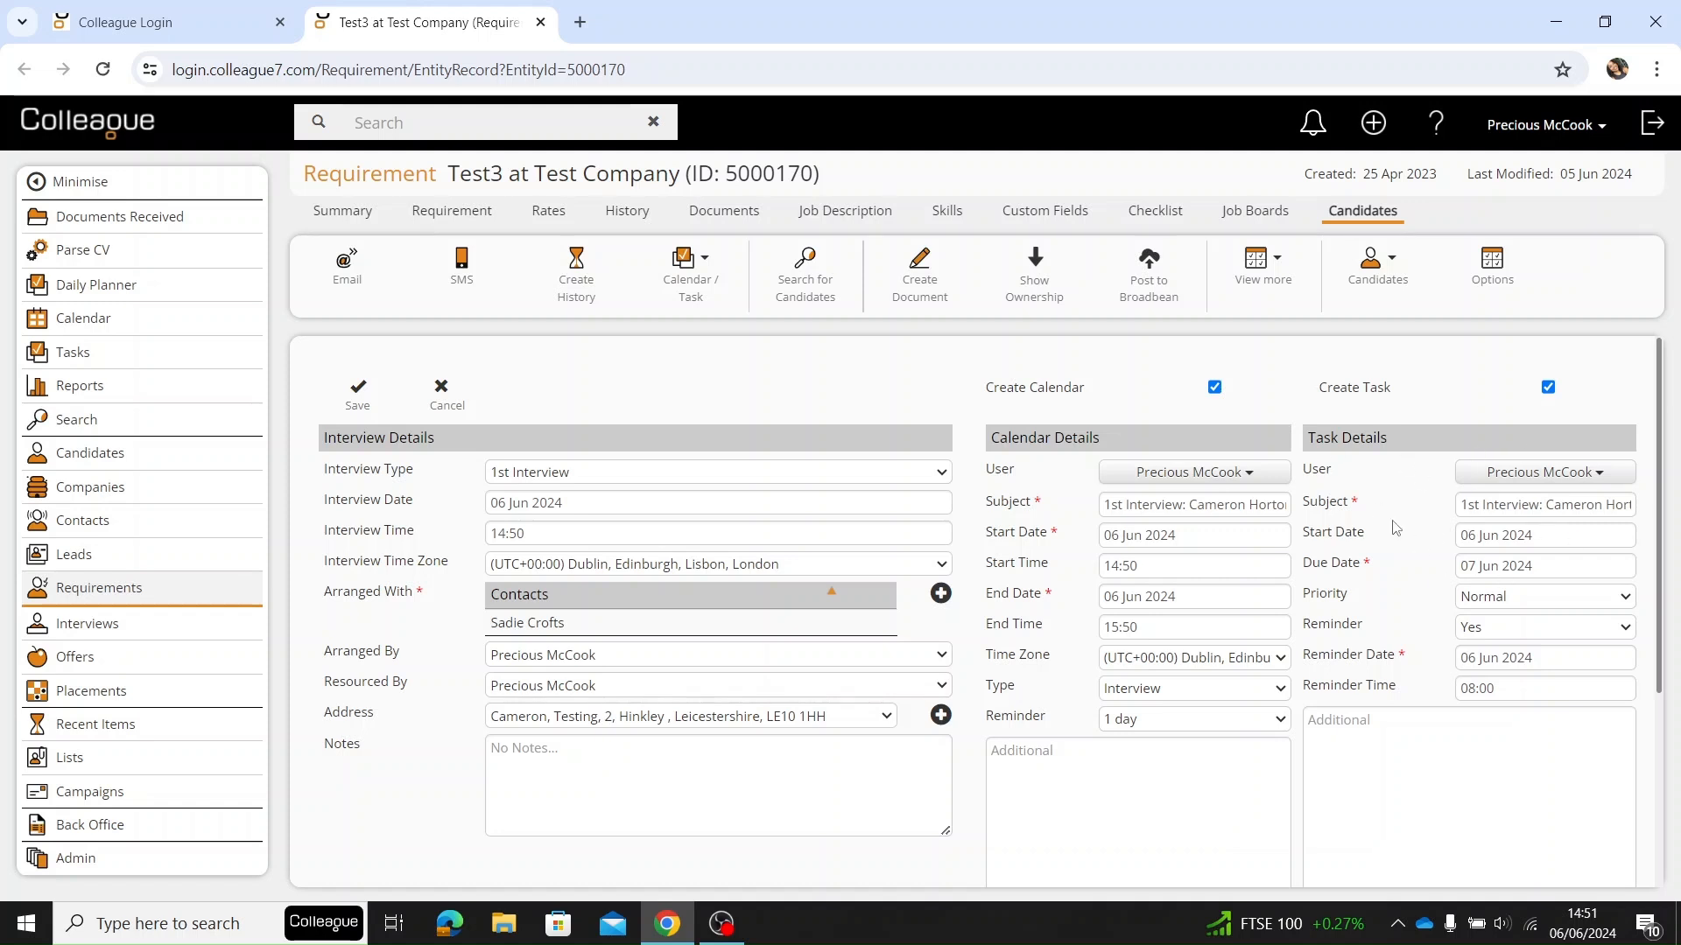
{"action": "scroll", "coordinate": [1507, 493], "scroll_direction": "down", "scroll_amount": 1}
{"action": "scroll", "coordinate": [1339, 499], "scroll_direction": "up", "scroll_amount": 1}
{"action": "left_click", "coordinate": [1533, 536]}
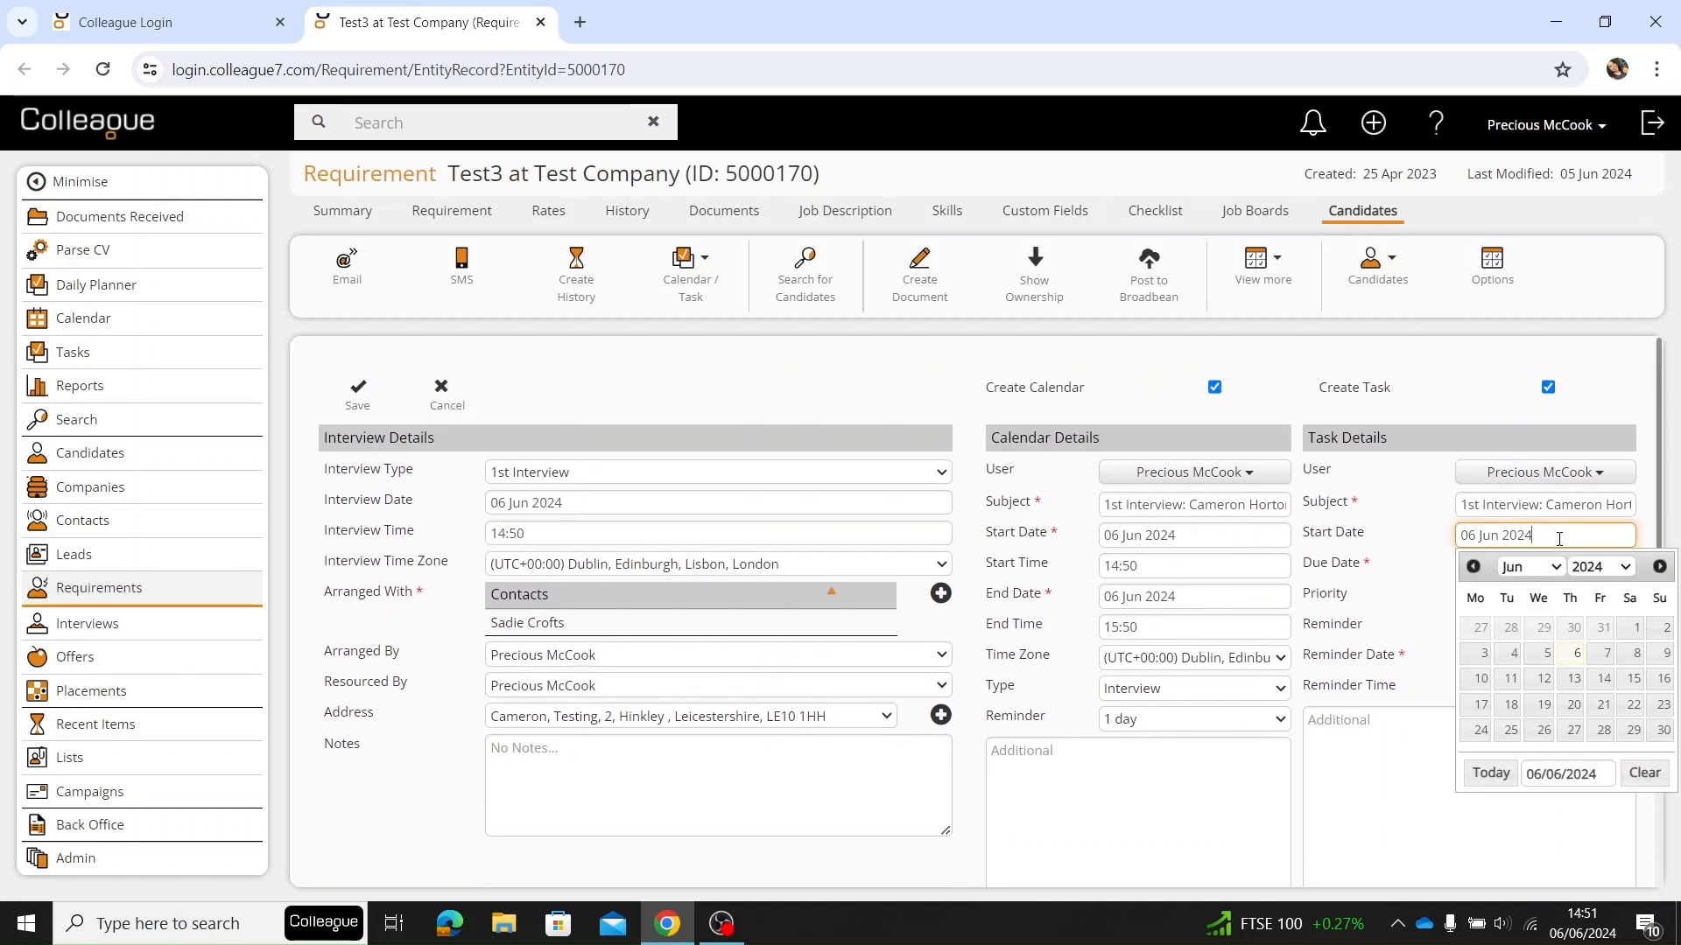
{"action": "left_click", "coordinate": [1449, 568]}
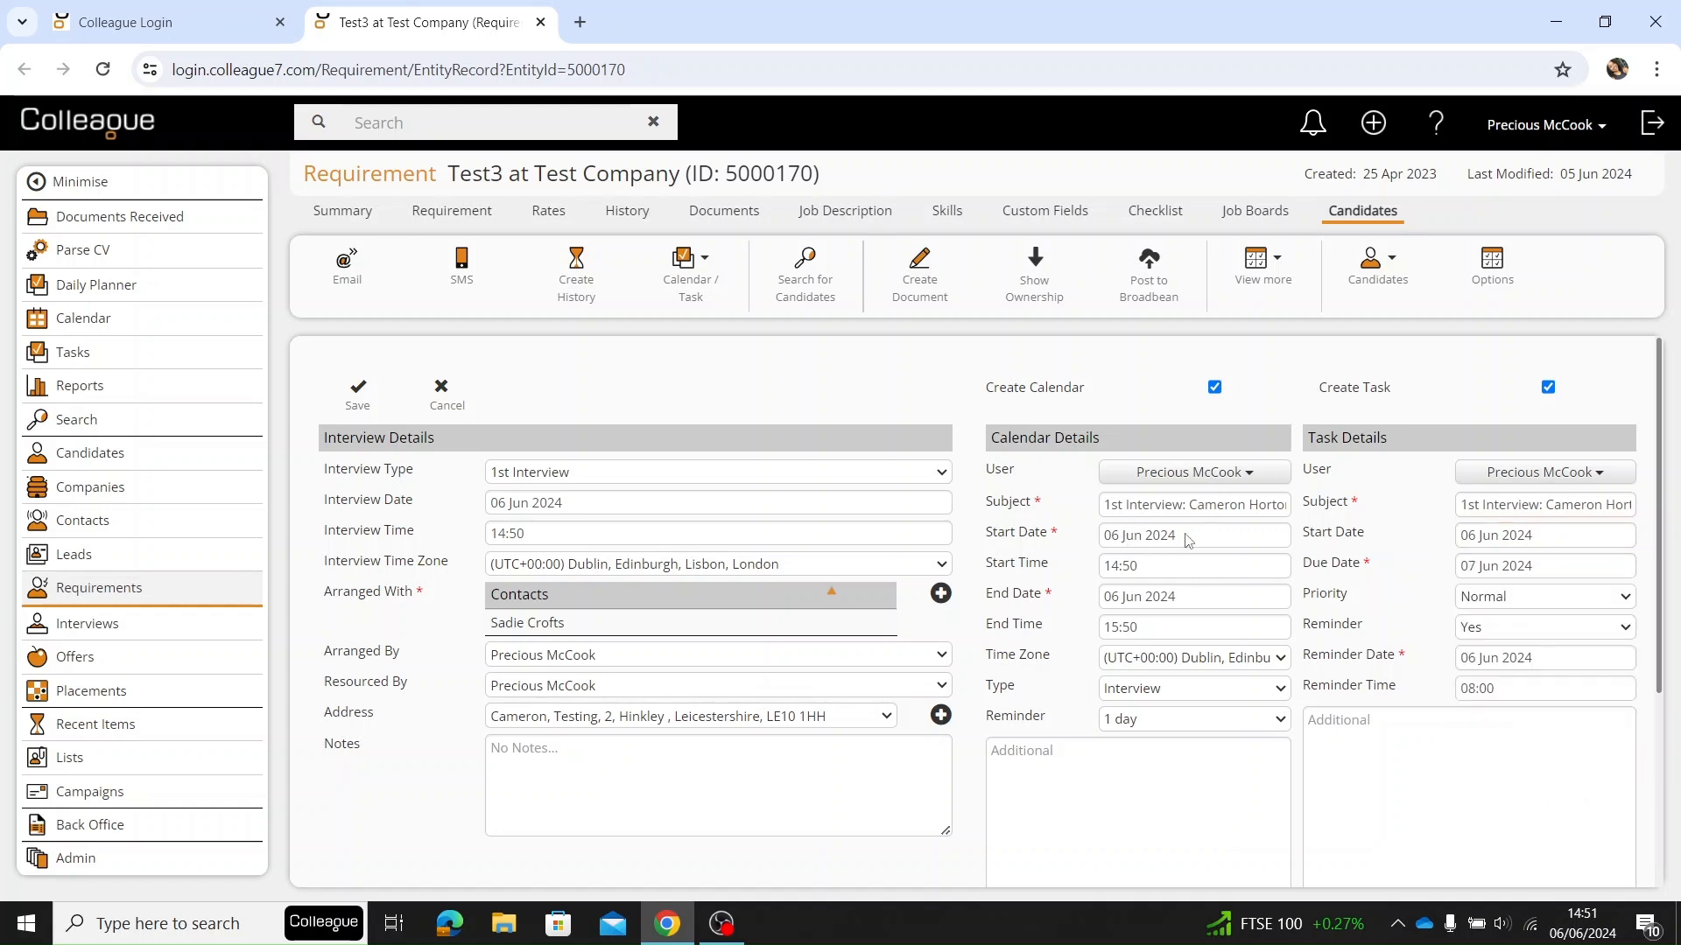
Step: Turn off calendar and task creation for the first interview and save it
{"action": "left_click", "coordinate": [1216, 388]}
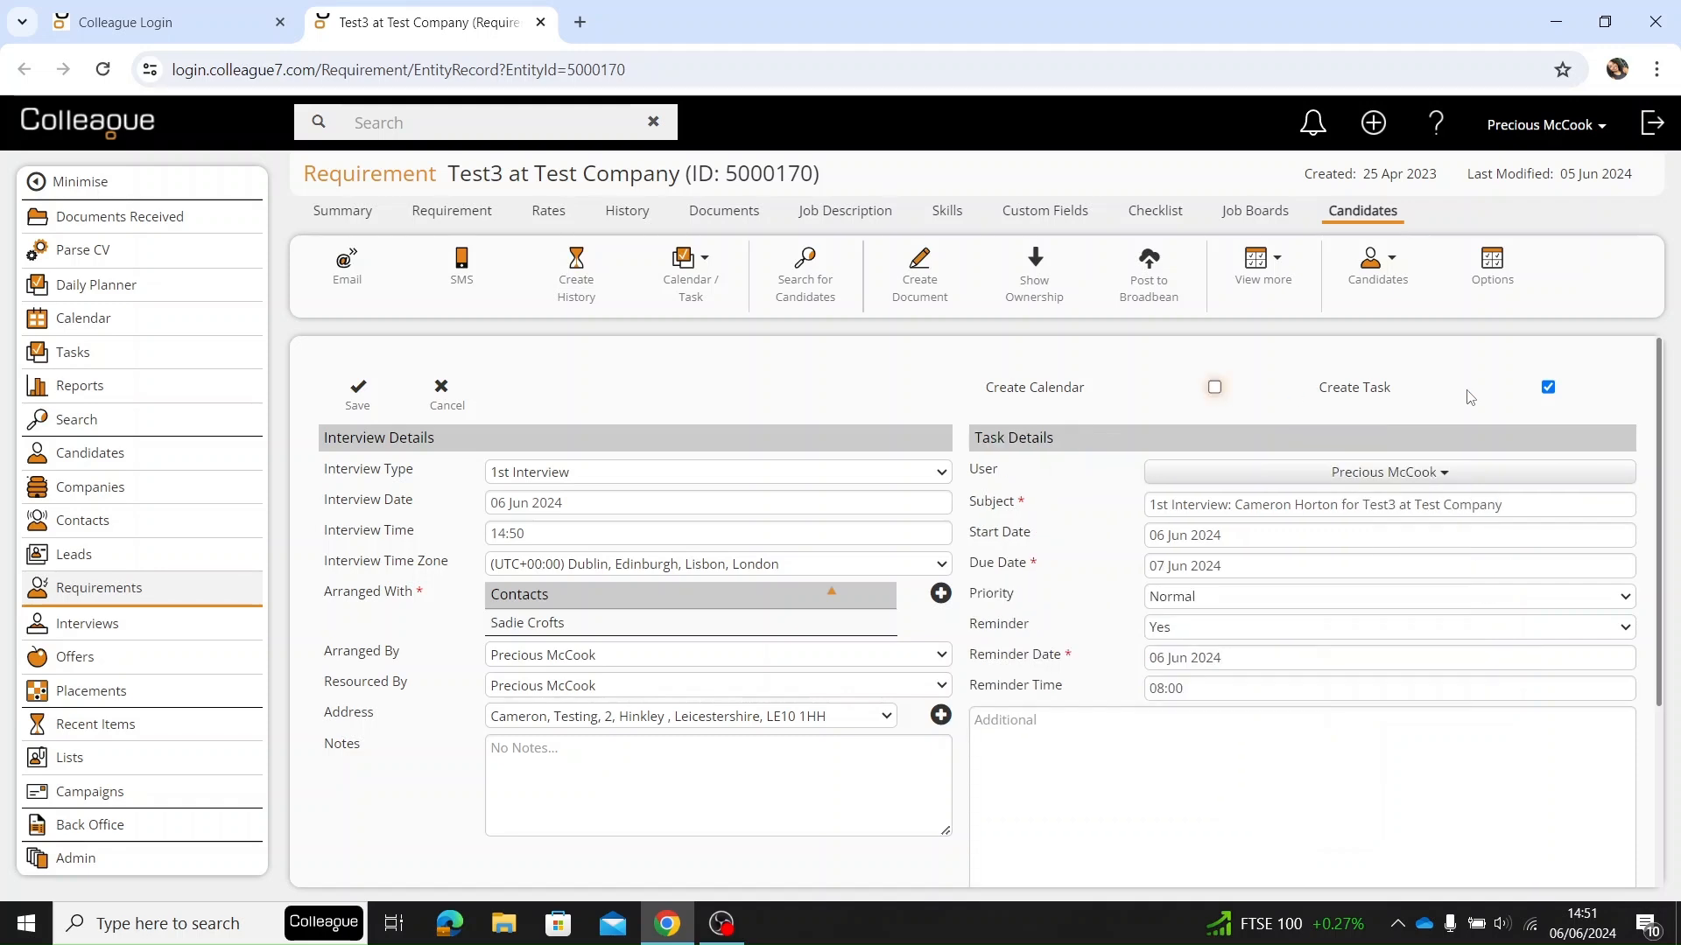
{"action": "left_click", "coordinate": [1548, 387]}
{"action": "scroll", "coordinate": [1086, 518], "scroll_direction": "down", "scroll_amount": 2}
{"action": "scroll", "coordinate": [793, 564], "scroll_direction": "up", "scroll_amount": 2}
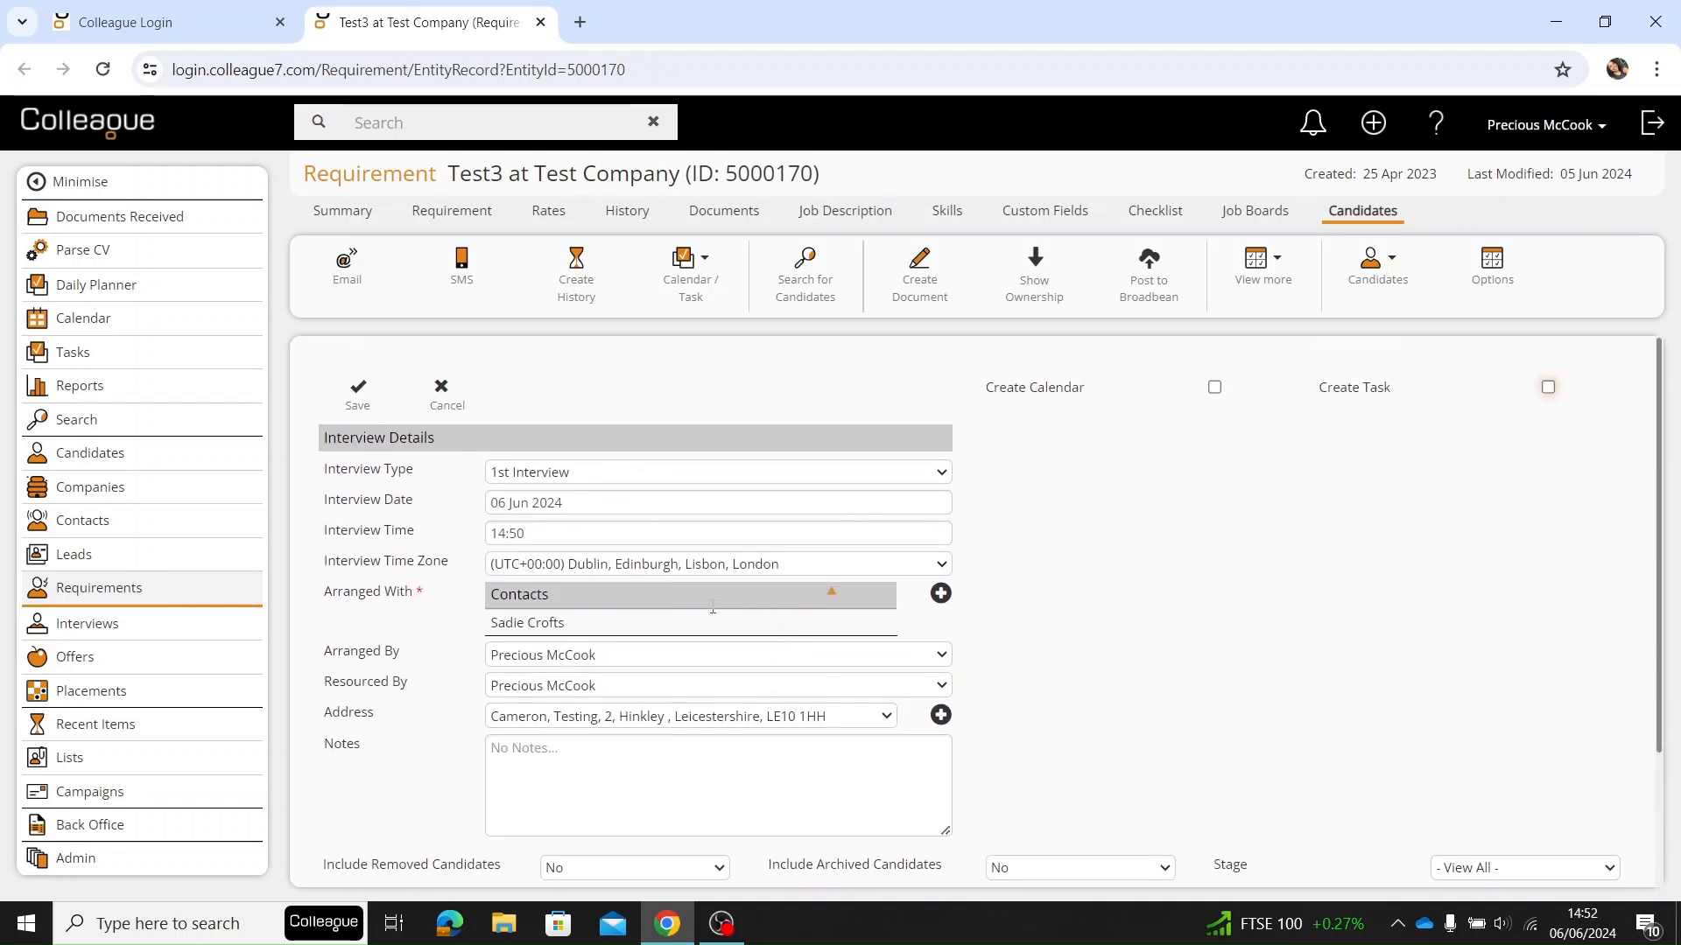
{"action": "left_click", "coordinate": [356, 395]}
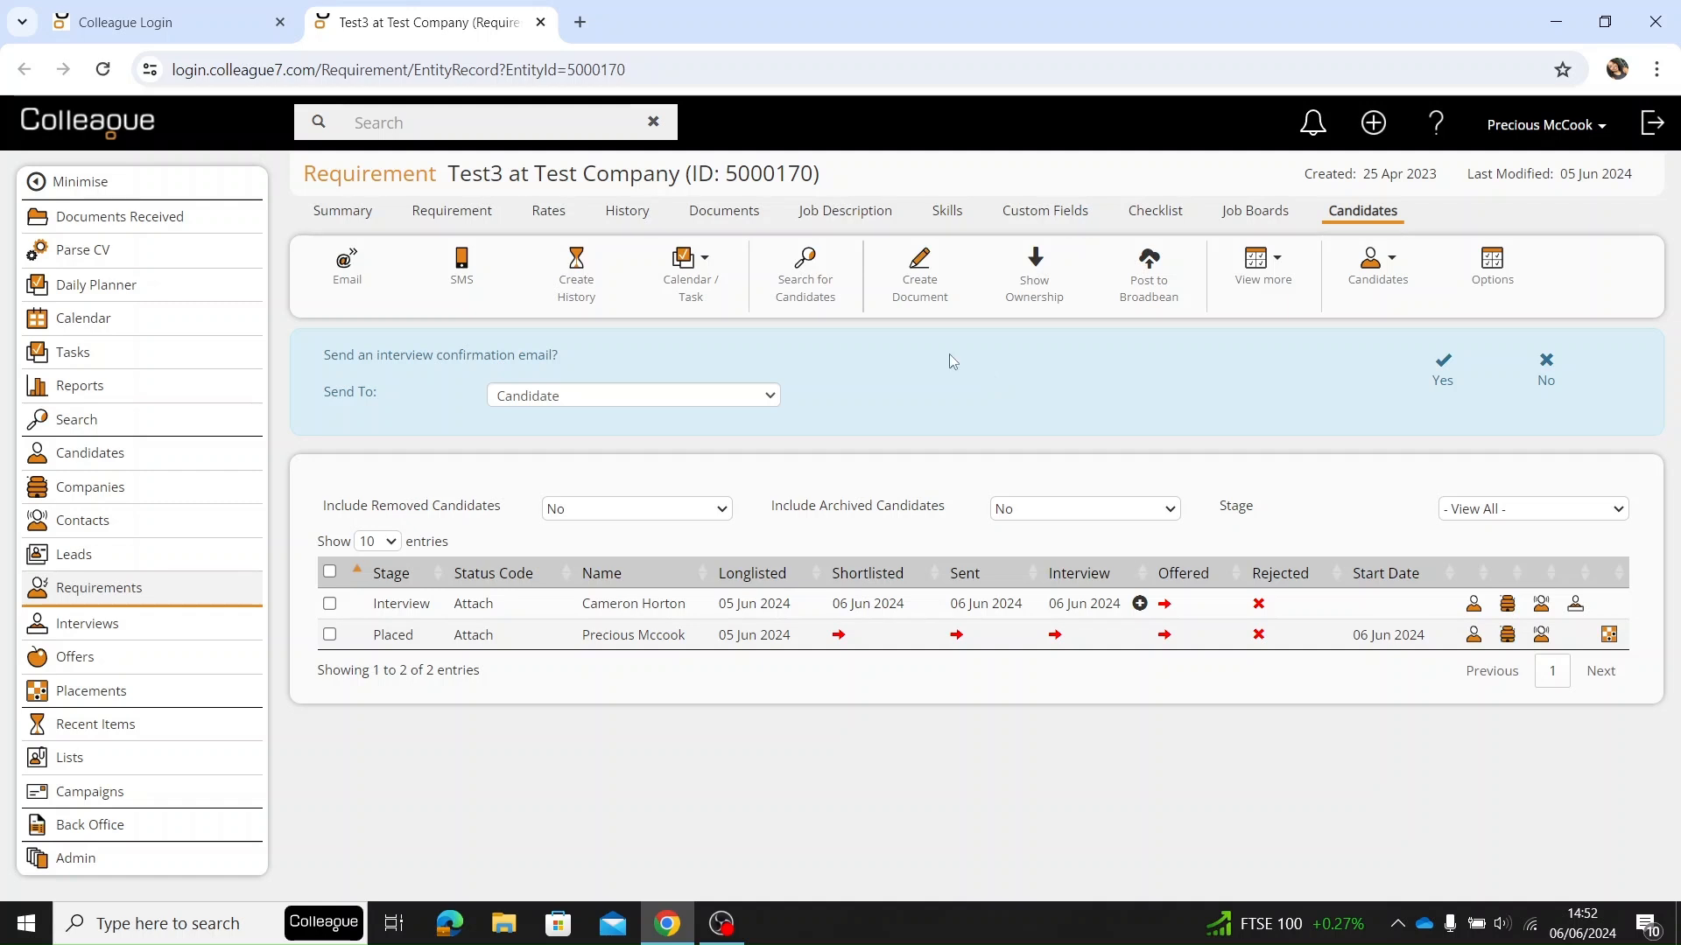
Step: Review the recipient options for the interview confirmation email and agree to send it to the Candidate
{"action": "left_click", "coordinate": [695, 399]}
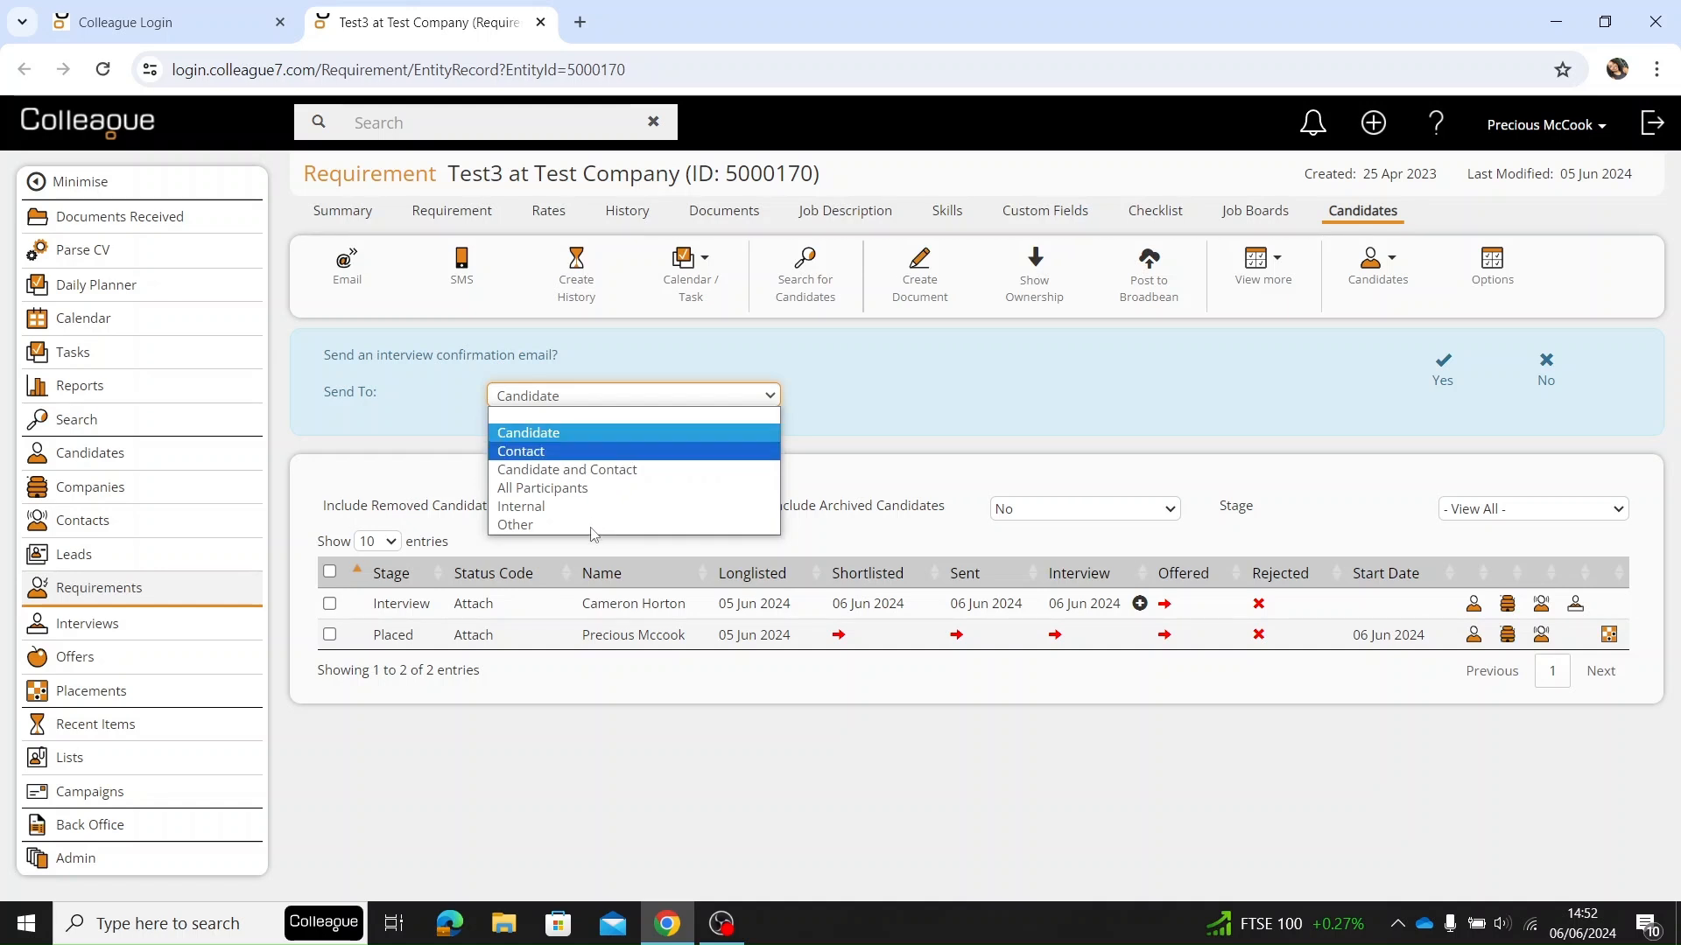
{"action": "left_click", "coordinate": [1229, 432]}
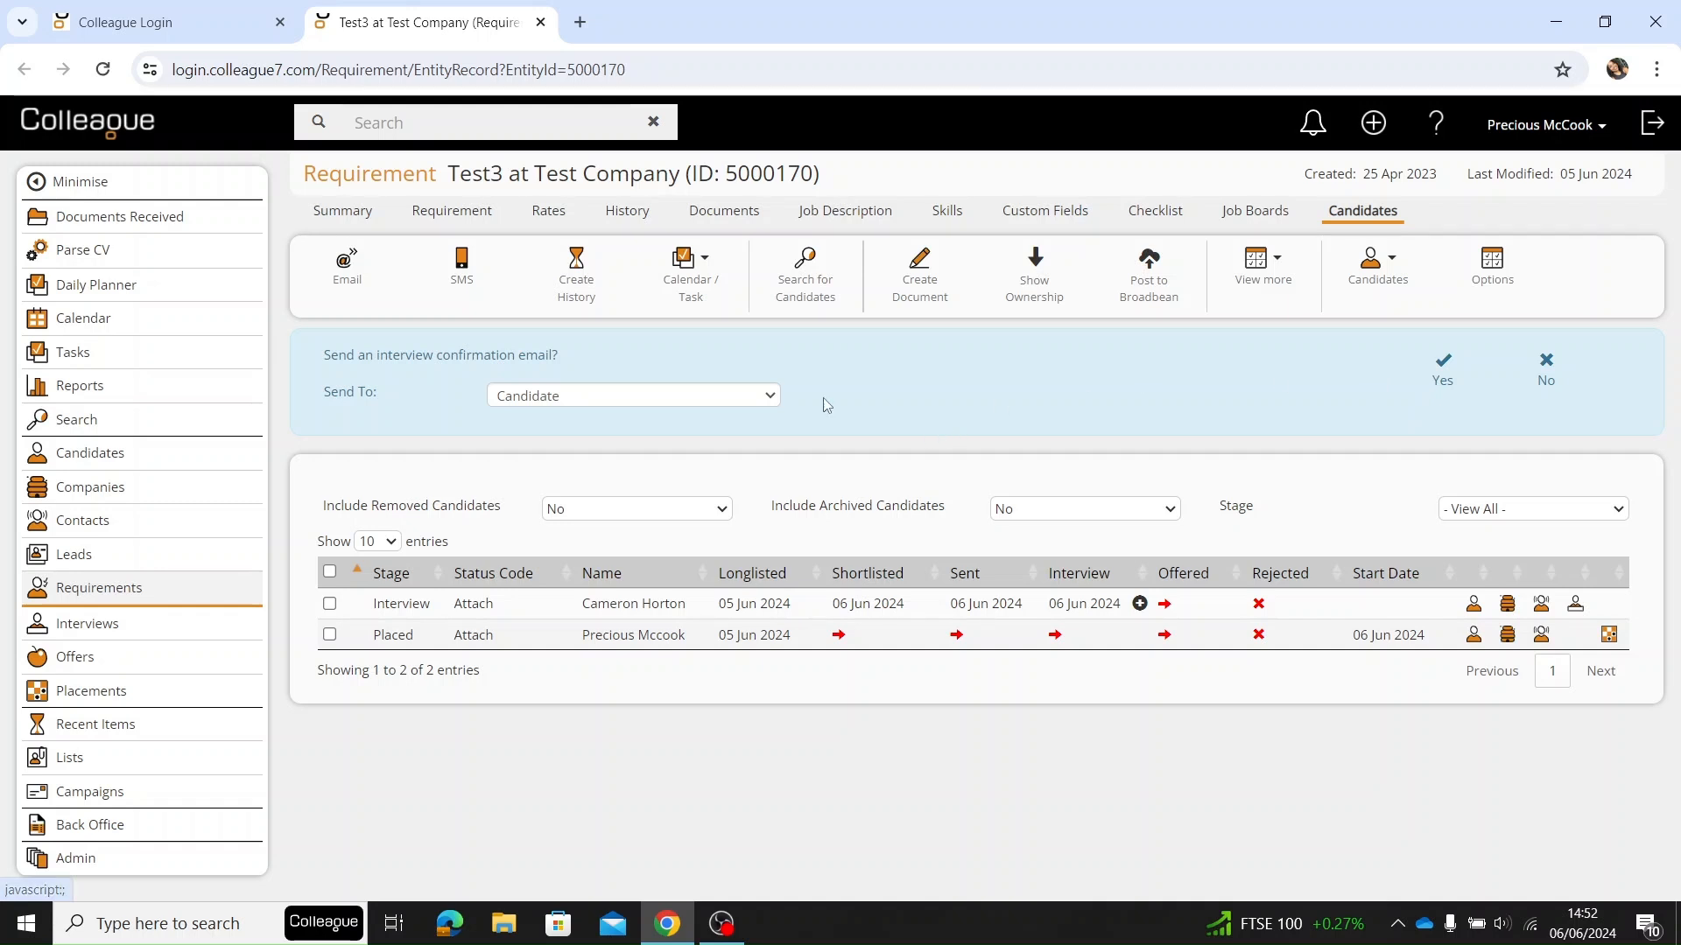
{"action": "left_click", "coordinate": [1446, 378]}
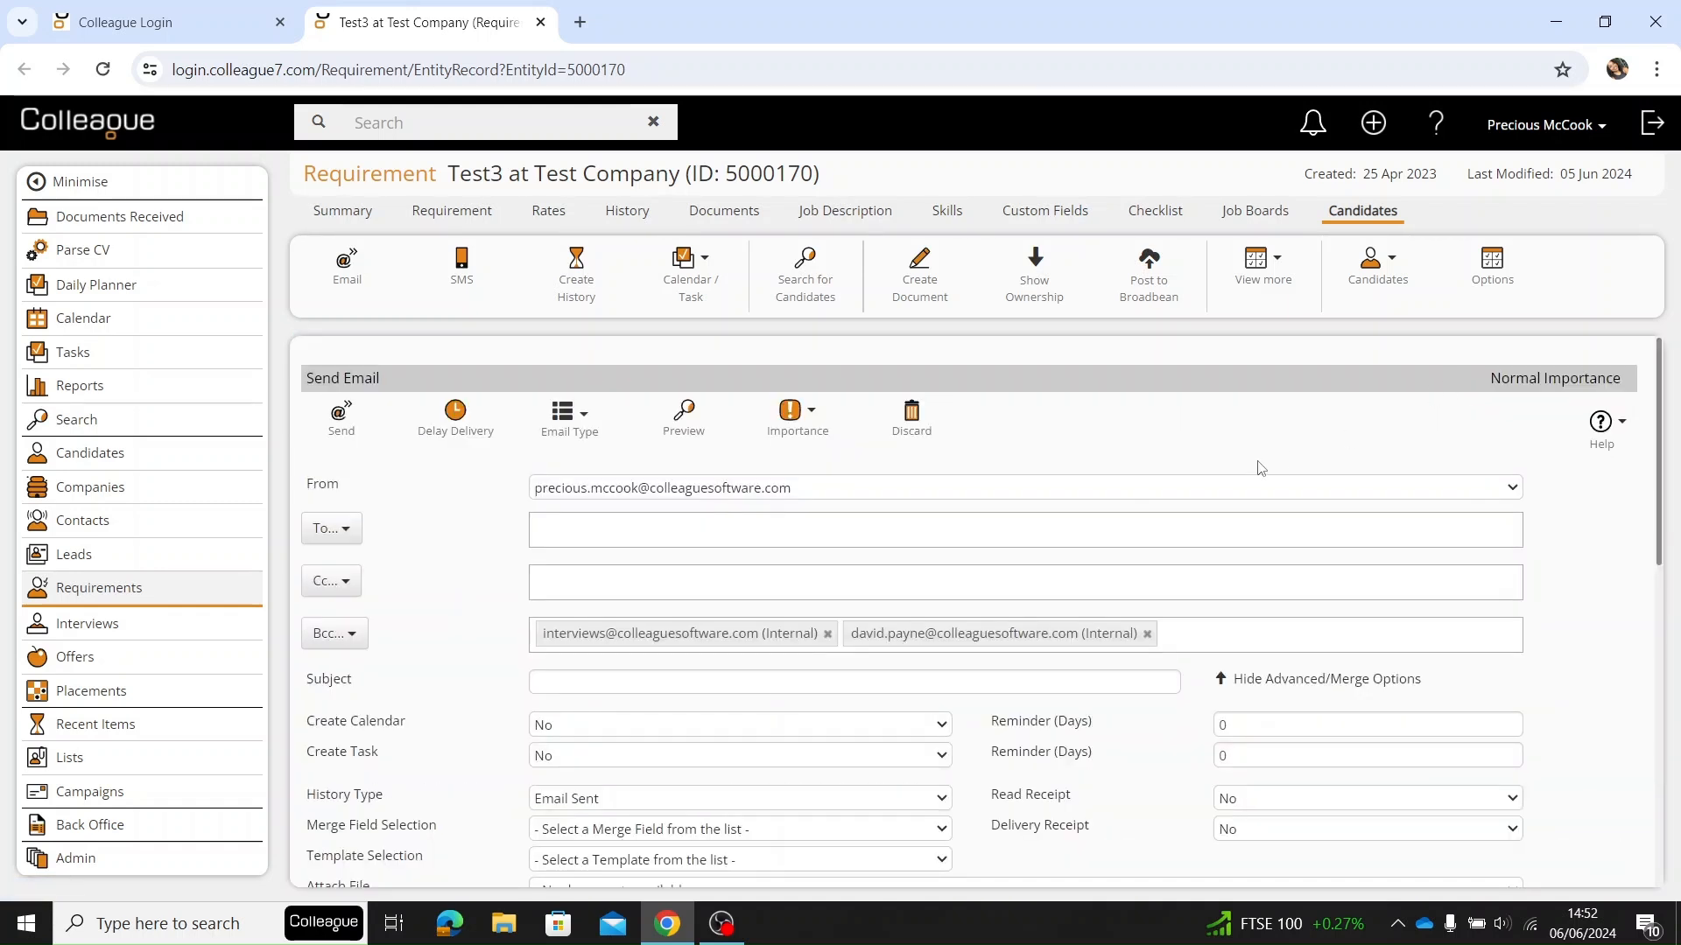
Step: Examine the confirmation email form, including its recipients, subject, merge and template options, attachments and message area
{"action": "scroll", "coordinate": [1265, 477], "scroll_direction": "down", "scroll_amount": 4}
{"action": "scroll", "coordinate": [1272, 503], "scroll_direction": "down", "scroll_amount": 2}
{"action": "scroll", "coordinate": [960, 574], "scroll_direction": "up", "scroll_amount": 6}
{"action": "scroll", "coordinate": [821, 575], "scroll_direction": "down", "scroll_amount": 2}
{"action": "scroll", "coordinate": [788, 591], "scroll_direction": "up", "scroll_amount": 1}
{"action": "scroll", "coordinate": [691, 630], "scroll_direction": "down", "scroll_amount": 3}
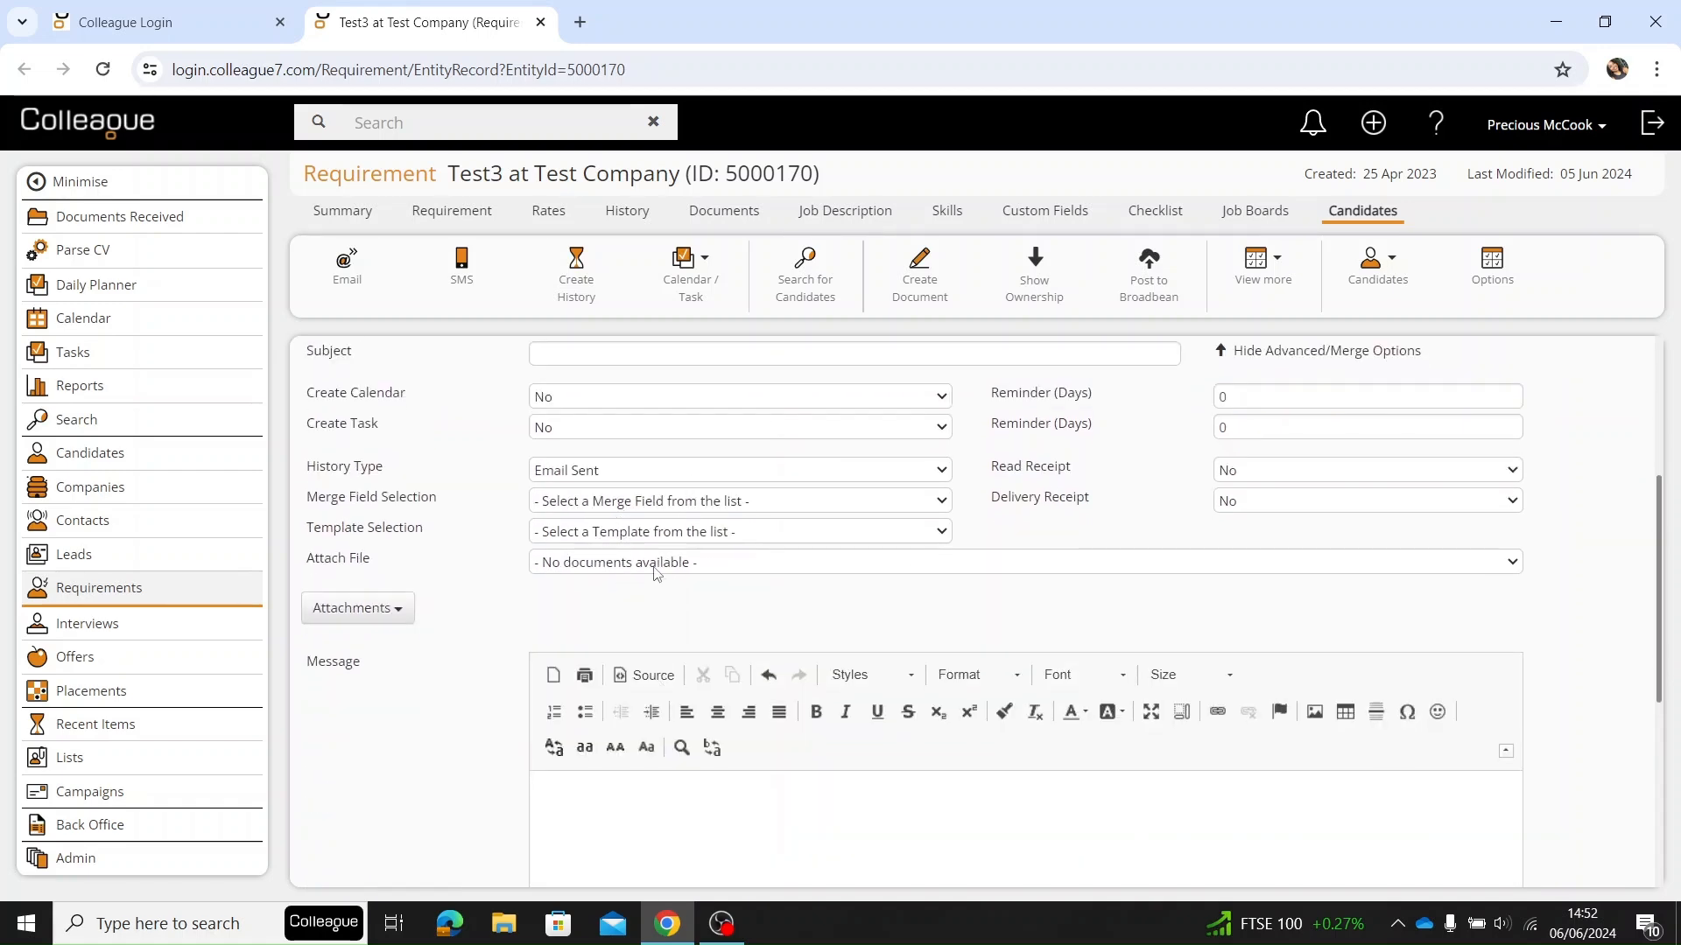
{"action": "scroll", "coordinate": [657, 575], "scroll_direction": "up", "scroll_amount": 3}
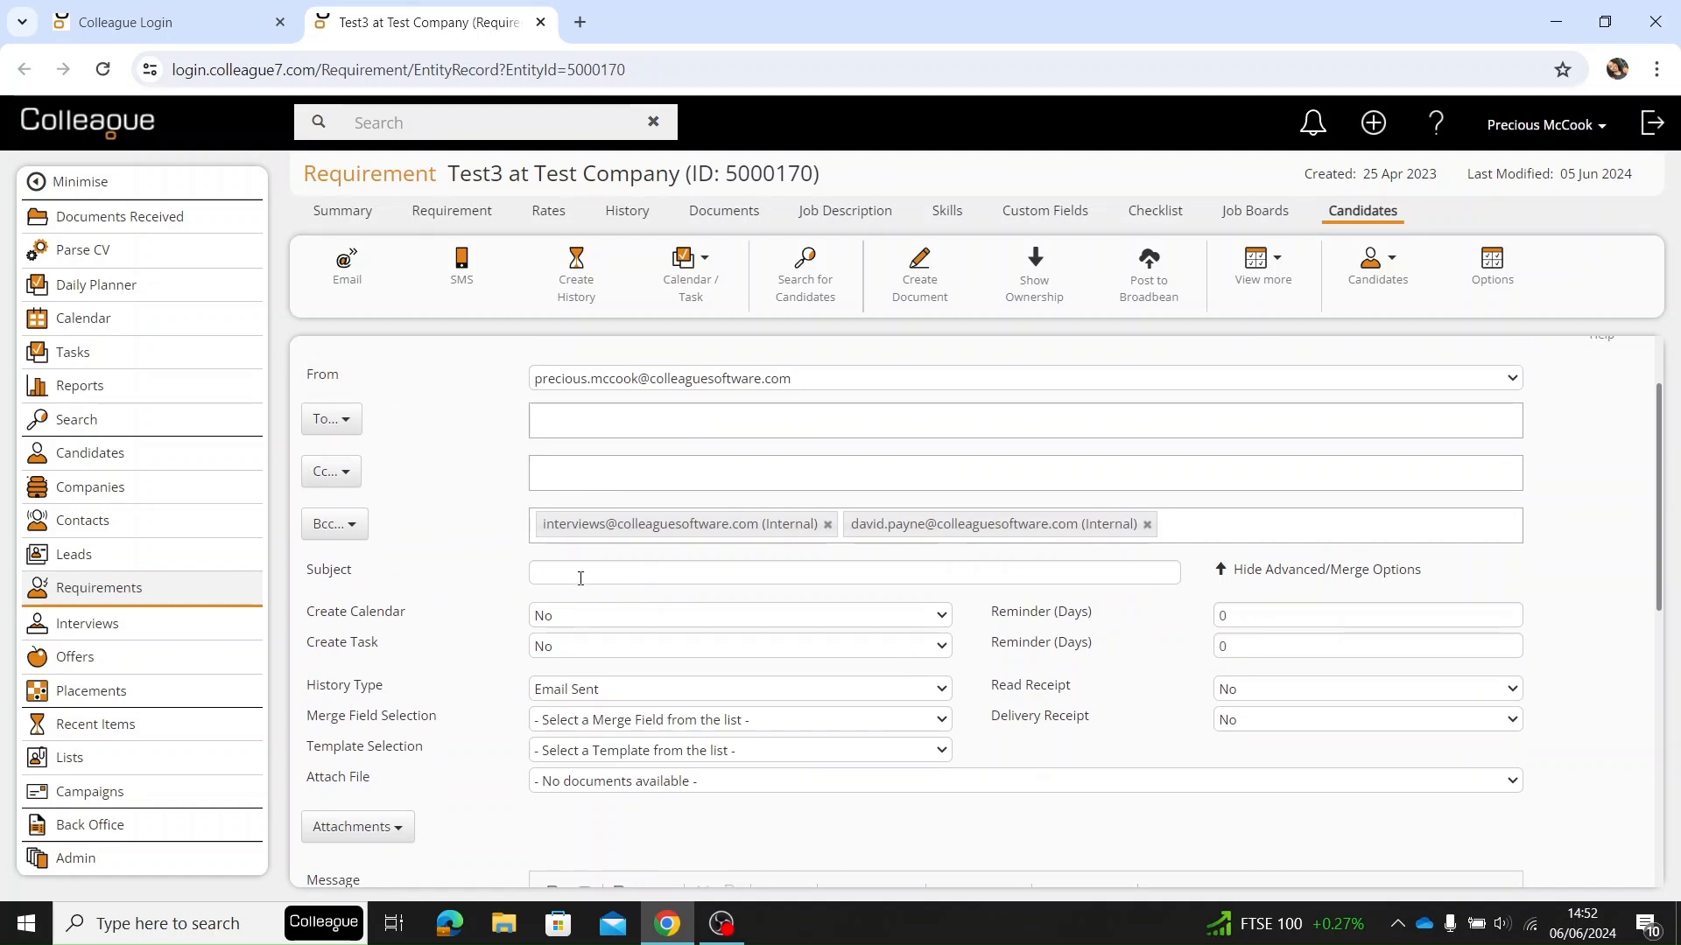
{"action": "left_click", "coordinate": [581, 573]}
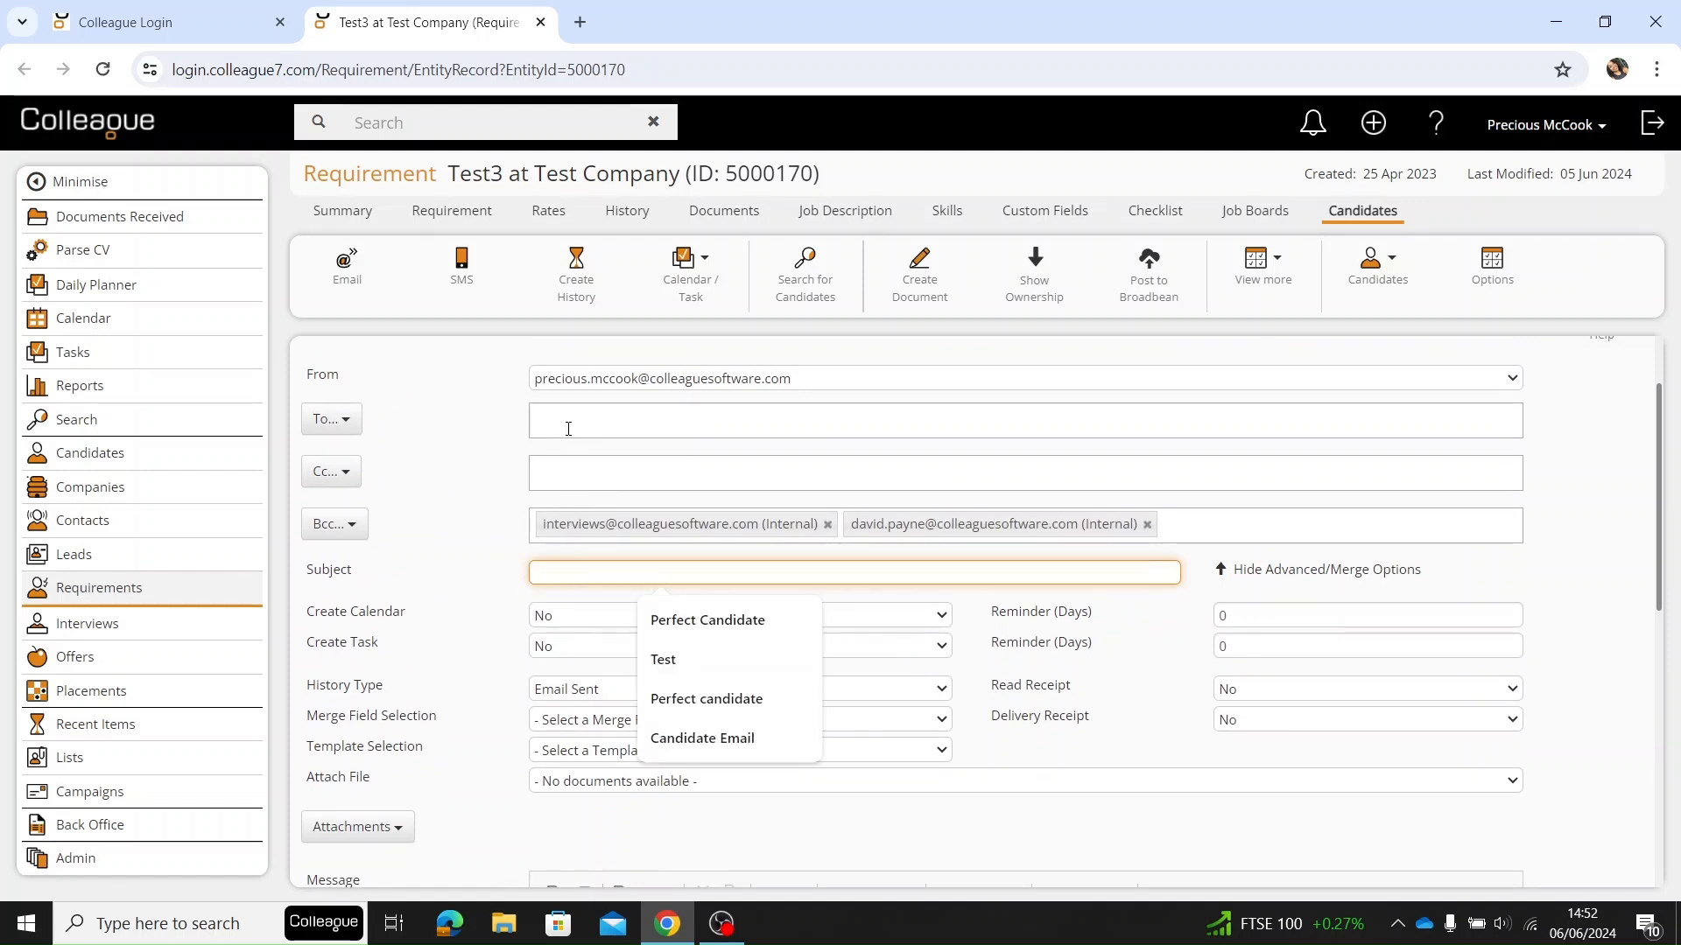
{"action": "left_click", "coordinate": [539, 421]}
{"action": "left_click", "coordinate": [544, 467]}
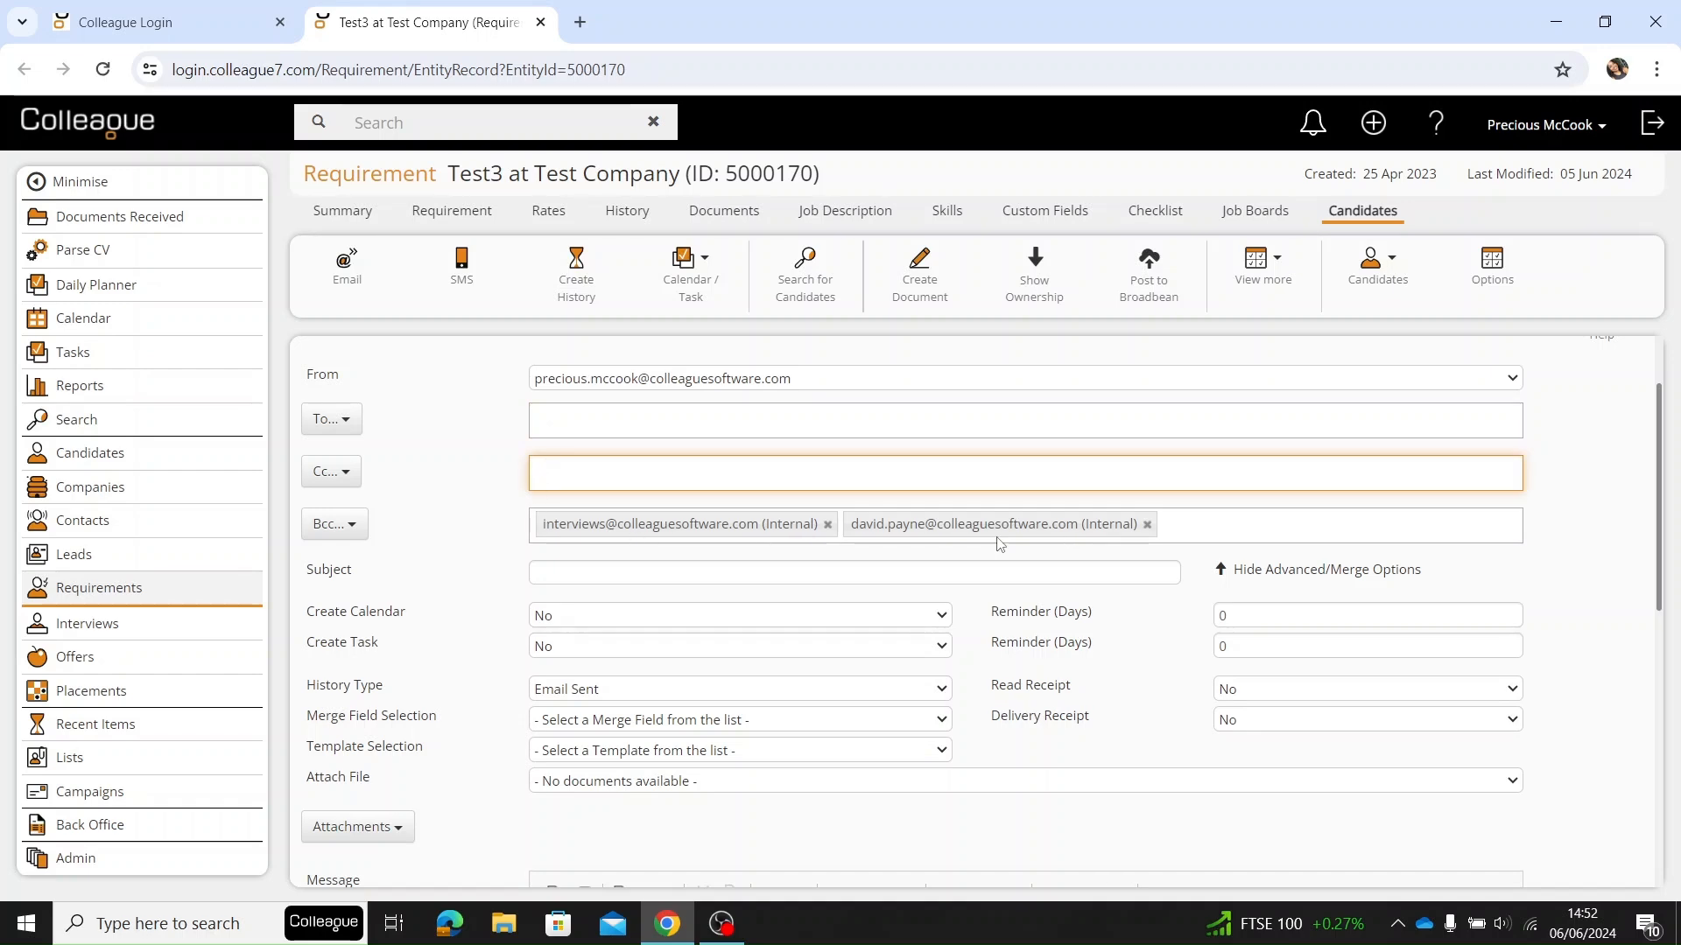
{"action": "scroll", "coordinate": [1000, 544], "scroll_direction": "down", "scroll_amount": 3}
{"action": "scroll", "coordinate": [1015, 547], "scroll_direction": "up", "scroll_amount": 5}
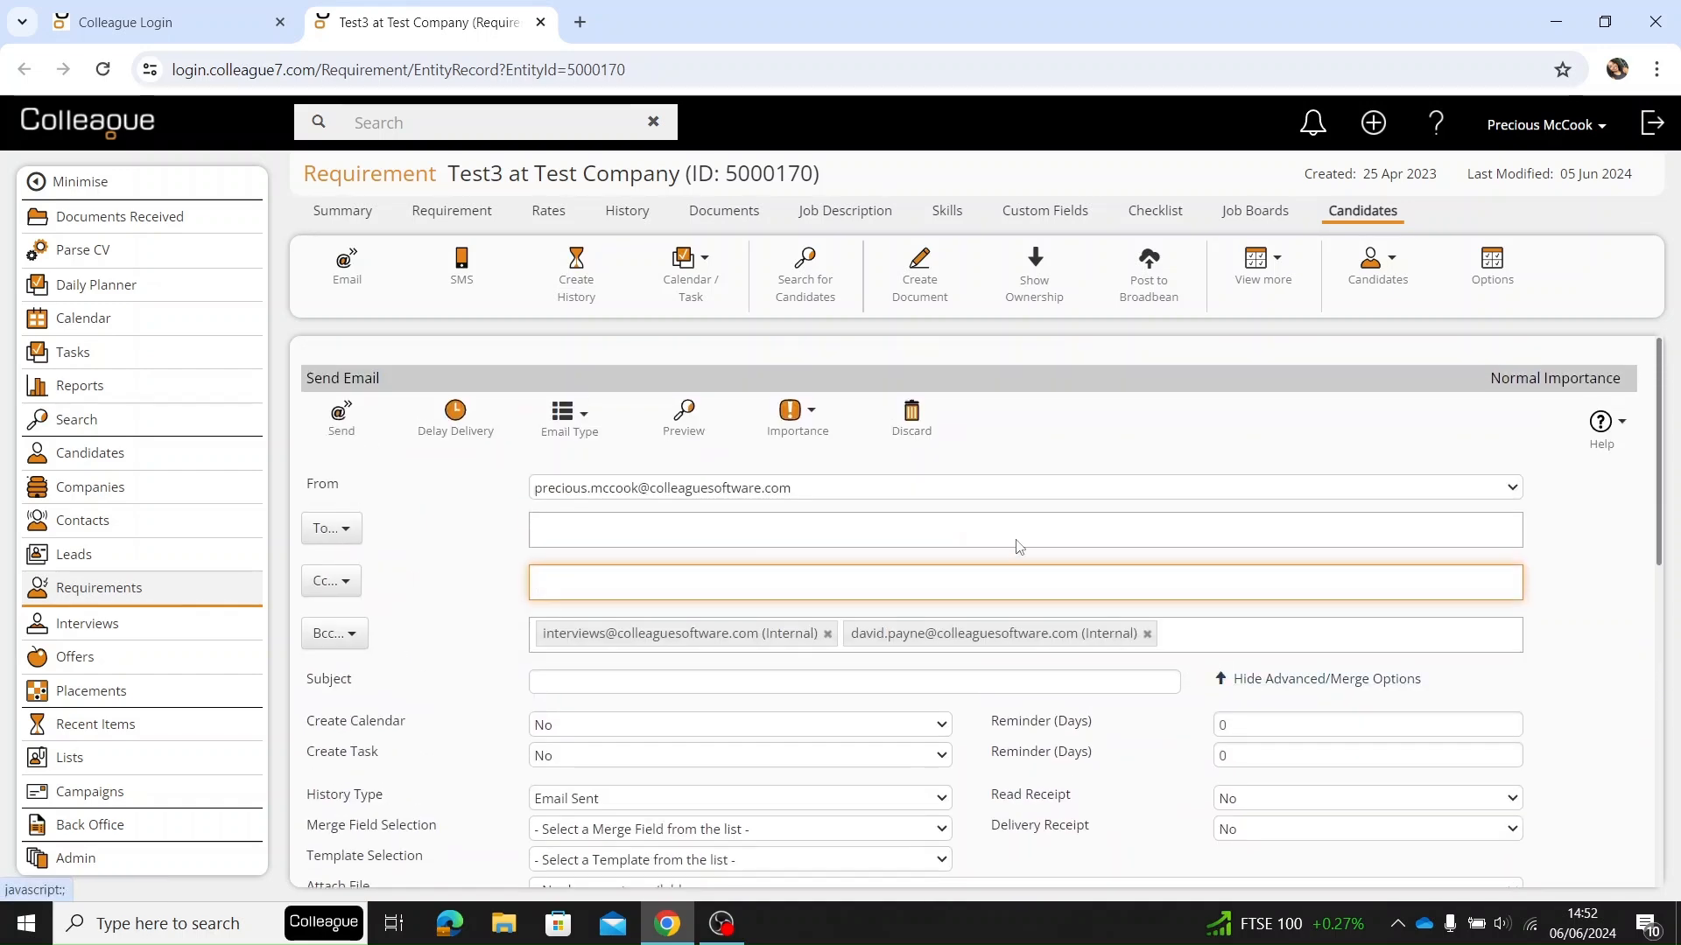
Step: Switch the email type to Meeting Request to view its fields, and from there to Teams Meeting
{"action": "mouse_move", "coordinate": [561, 438]}
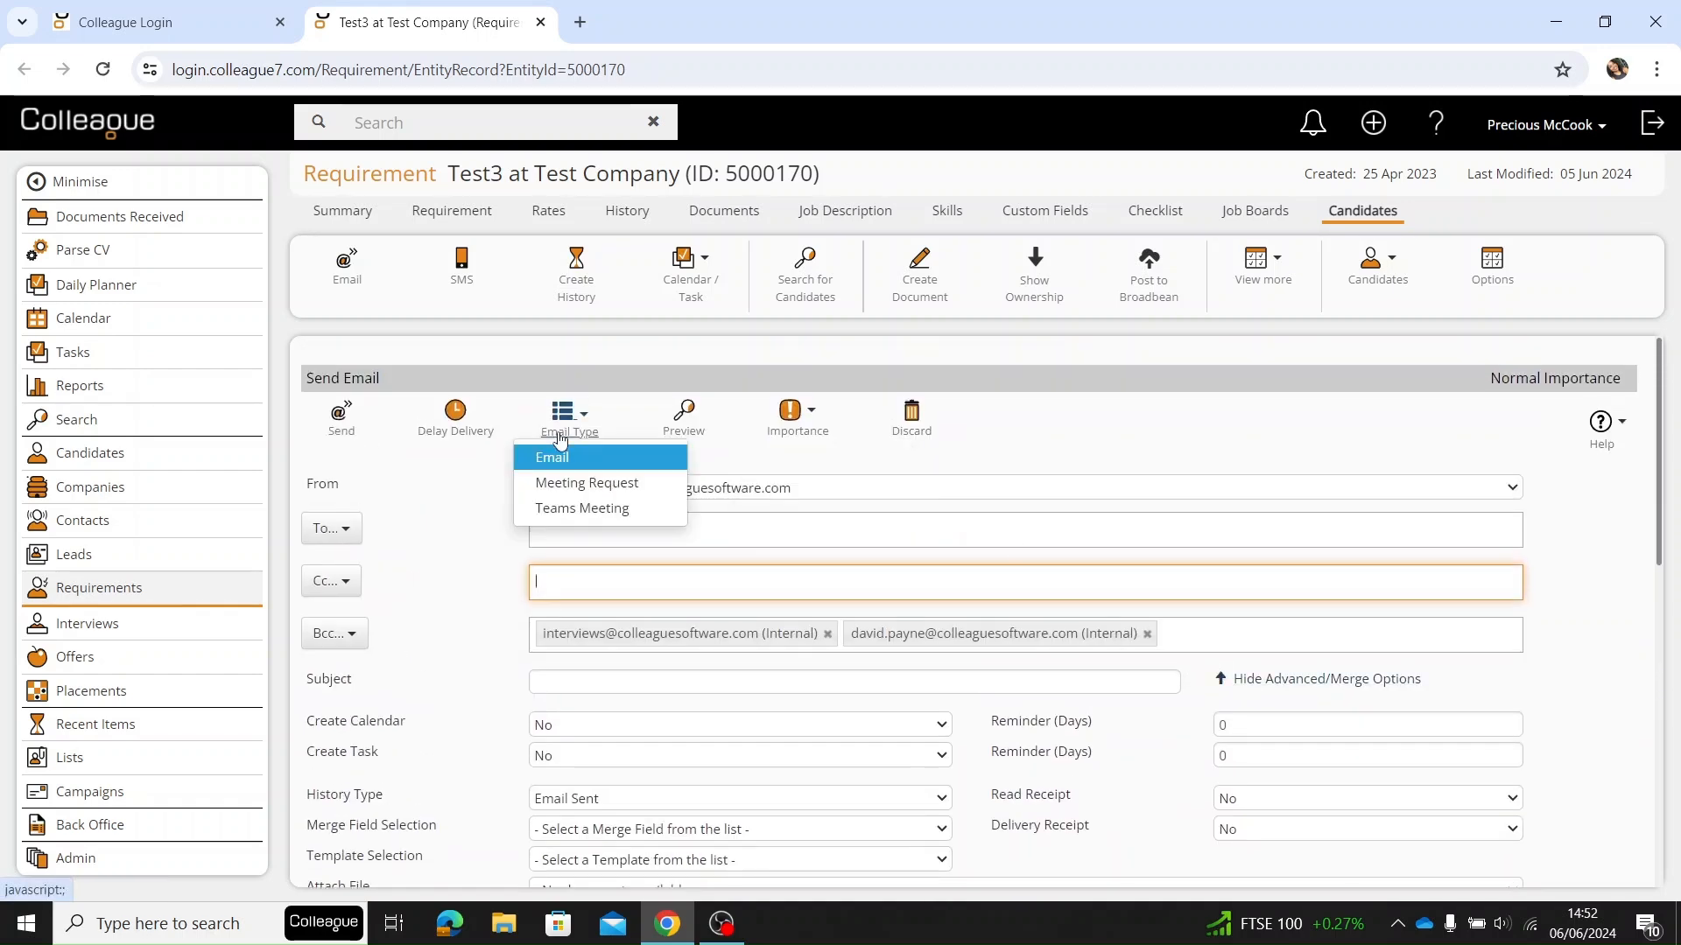
{"action": "left_click", "coordinate": [646, 490]}
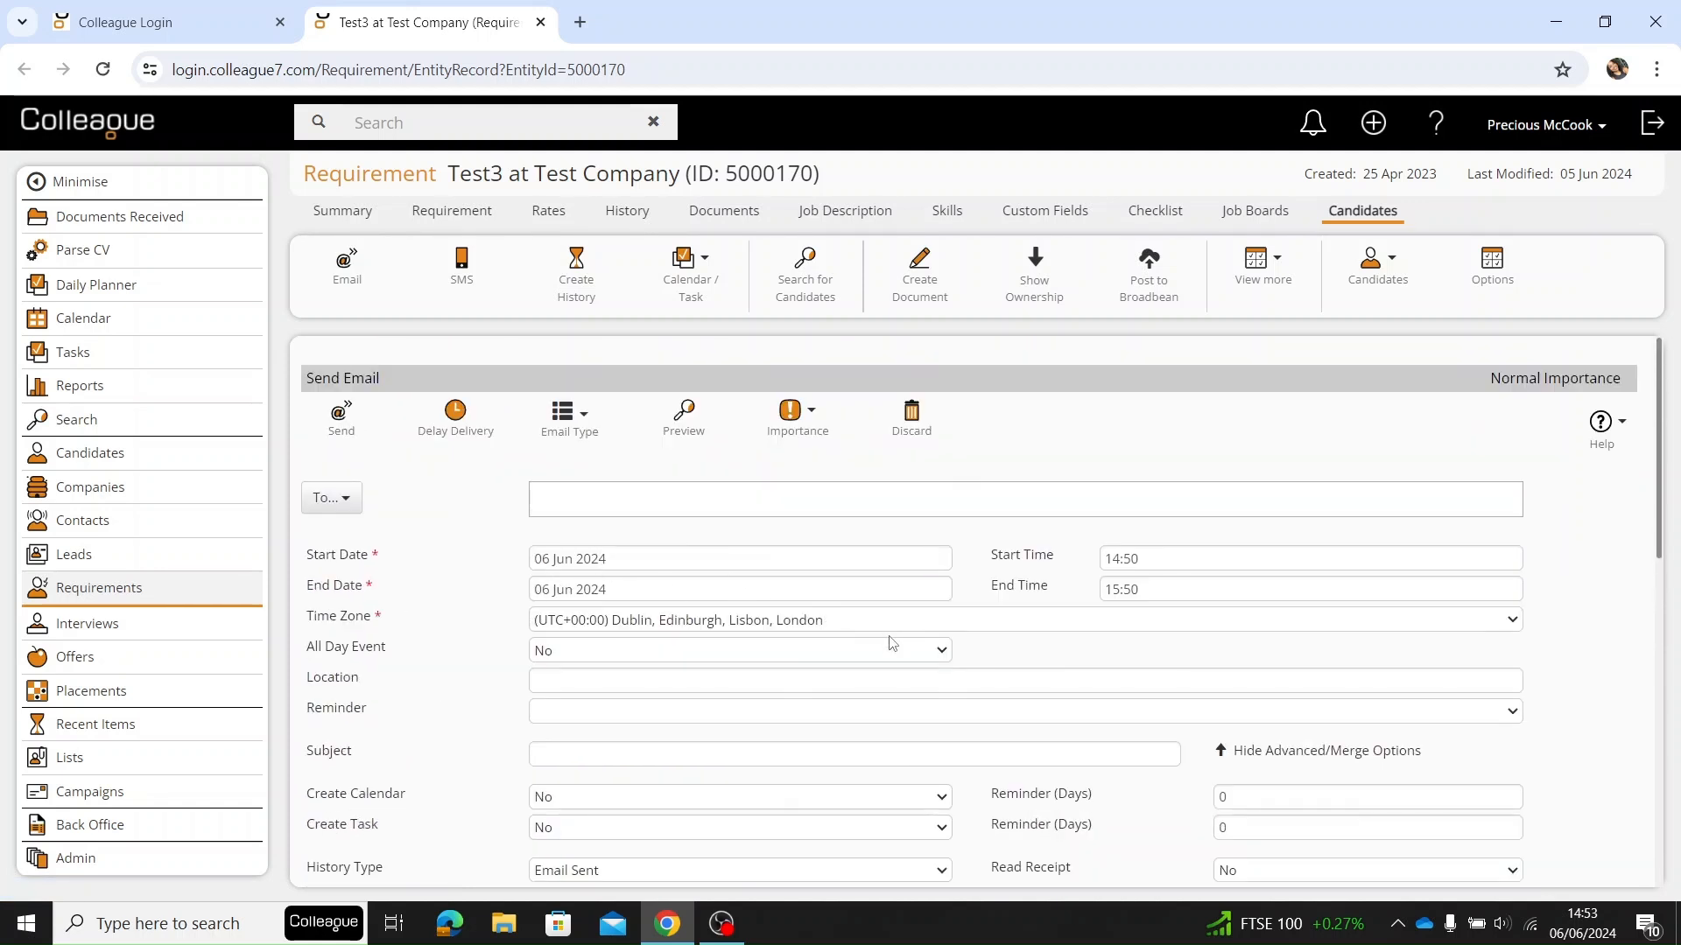
{"action": "left_click", "coordinate": [604, 427]}
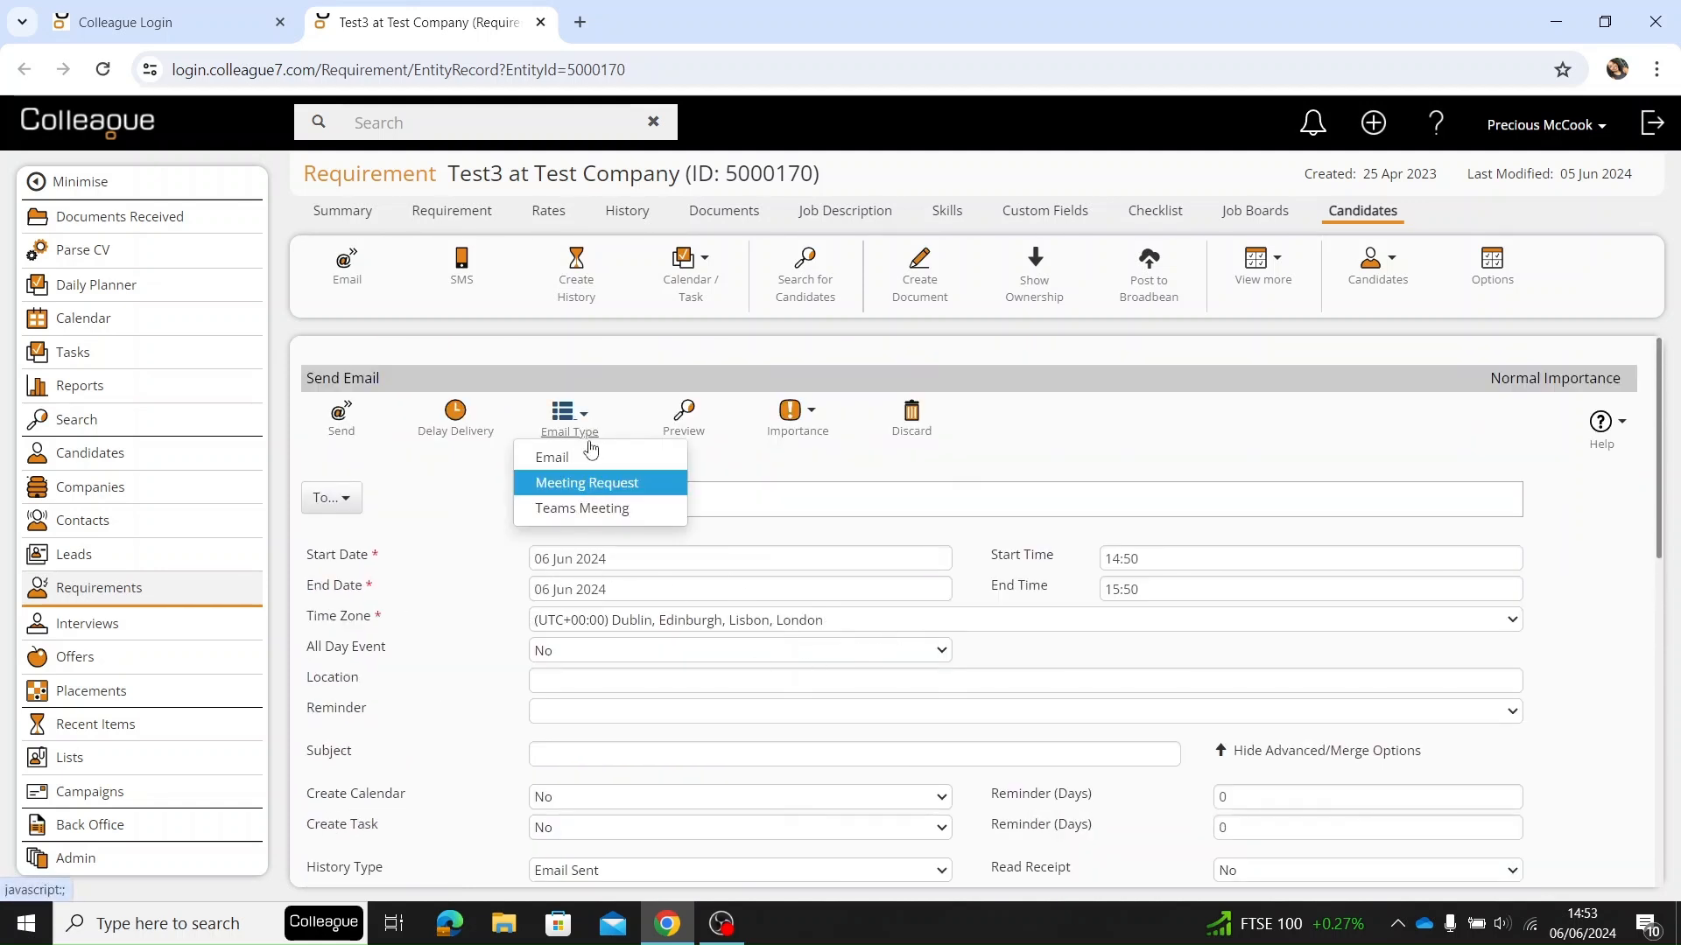
{"action": "left_click", "coordinate": [589, 509]}
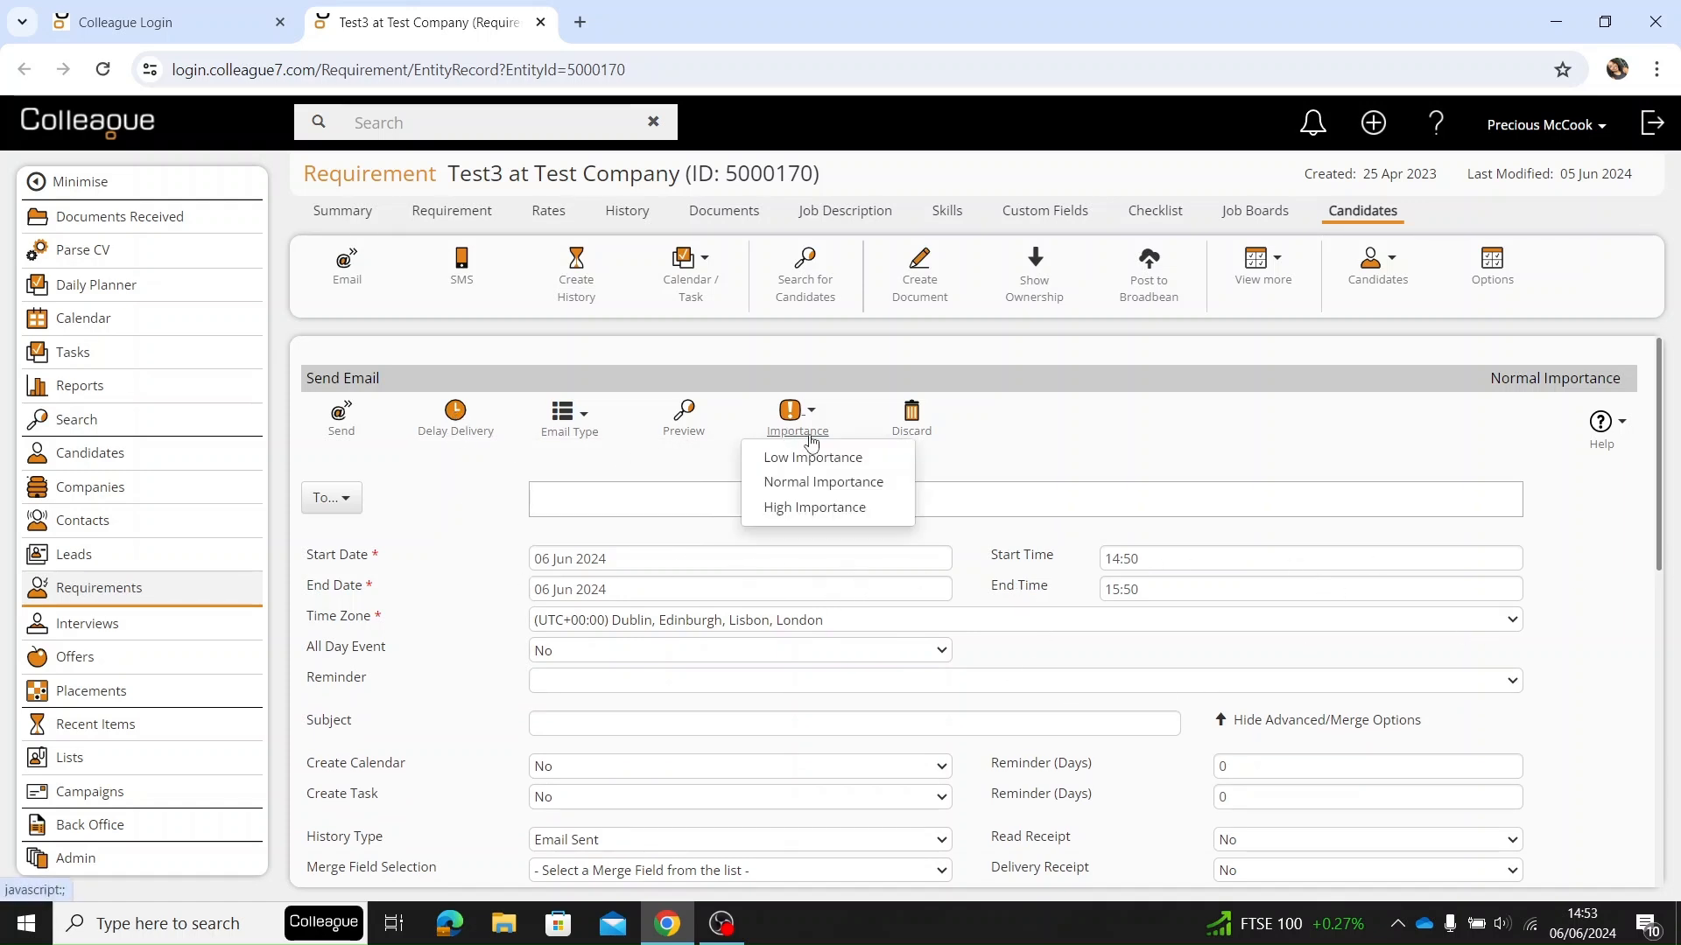
Step: Review the importance options and message area of the Teams Meeting email, and discard it without sending
{"action": "mouse_move", "coordinate": [790, 418]}
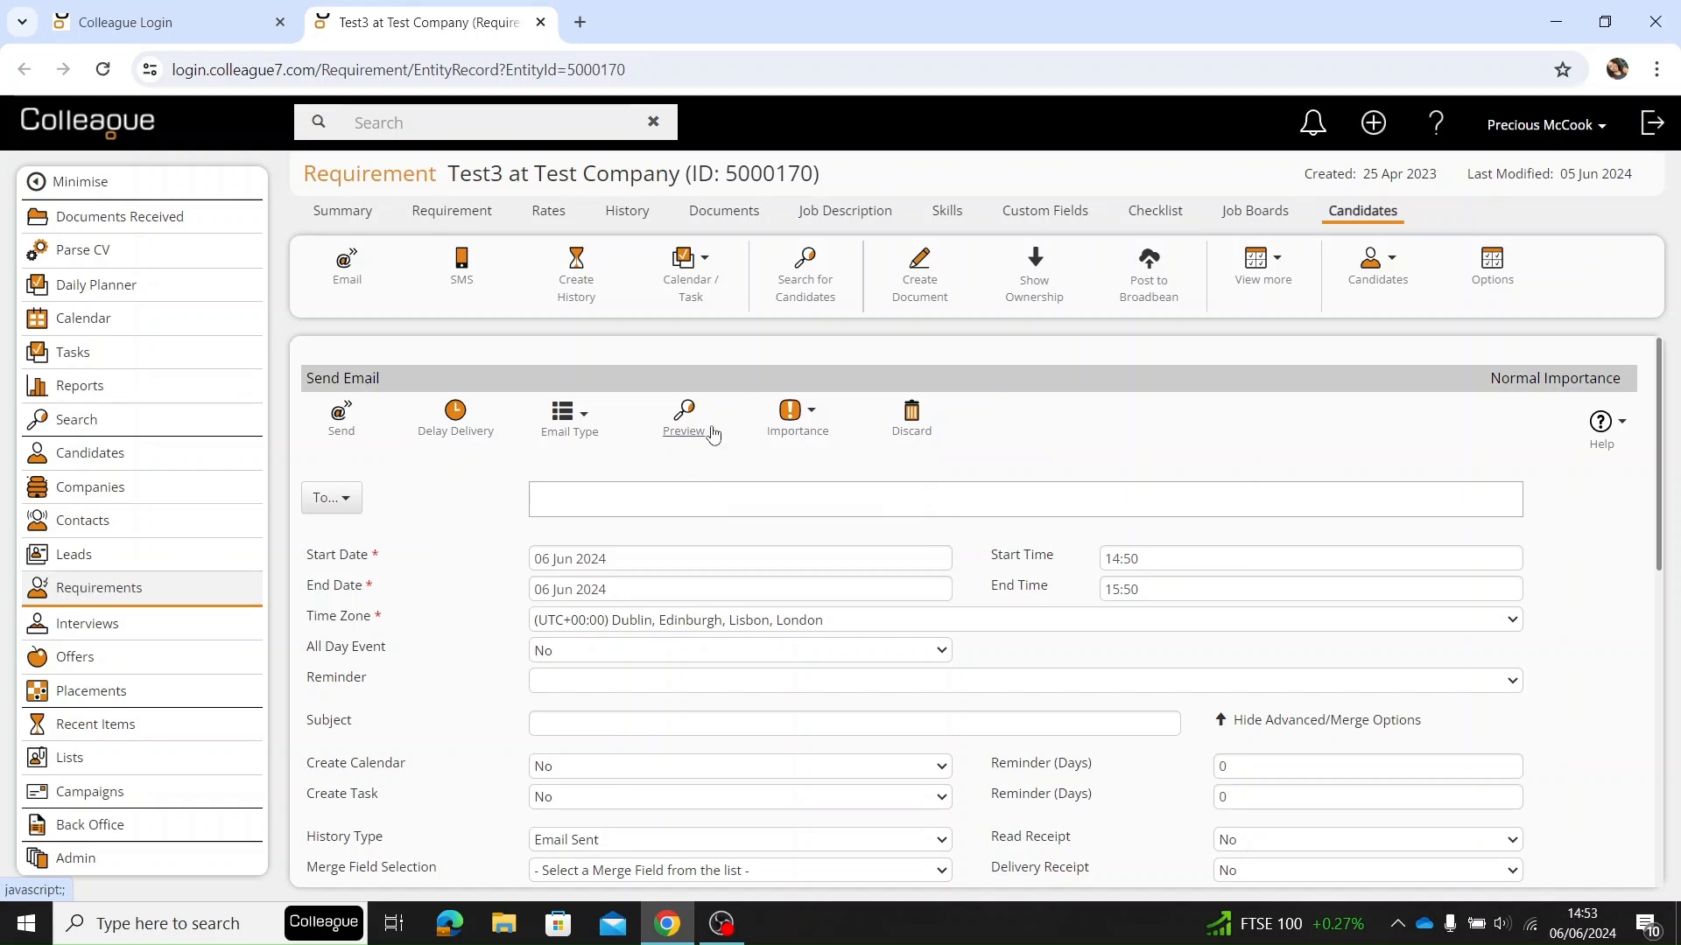
{"action": "scroll", "coordinate": [658, 490], "scroll_direction": "down", "scroll_amount": 1}
{"action": "scroll", "coordinate": [663, 516], "scroll_direction": "down", "scroll_amount": 5}
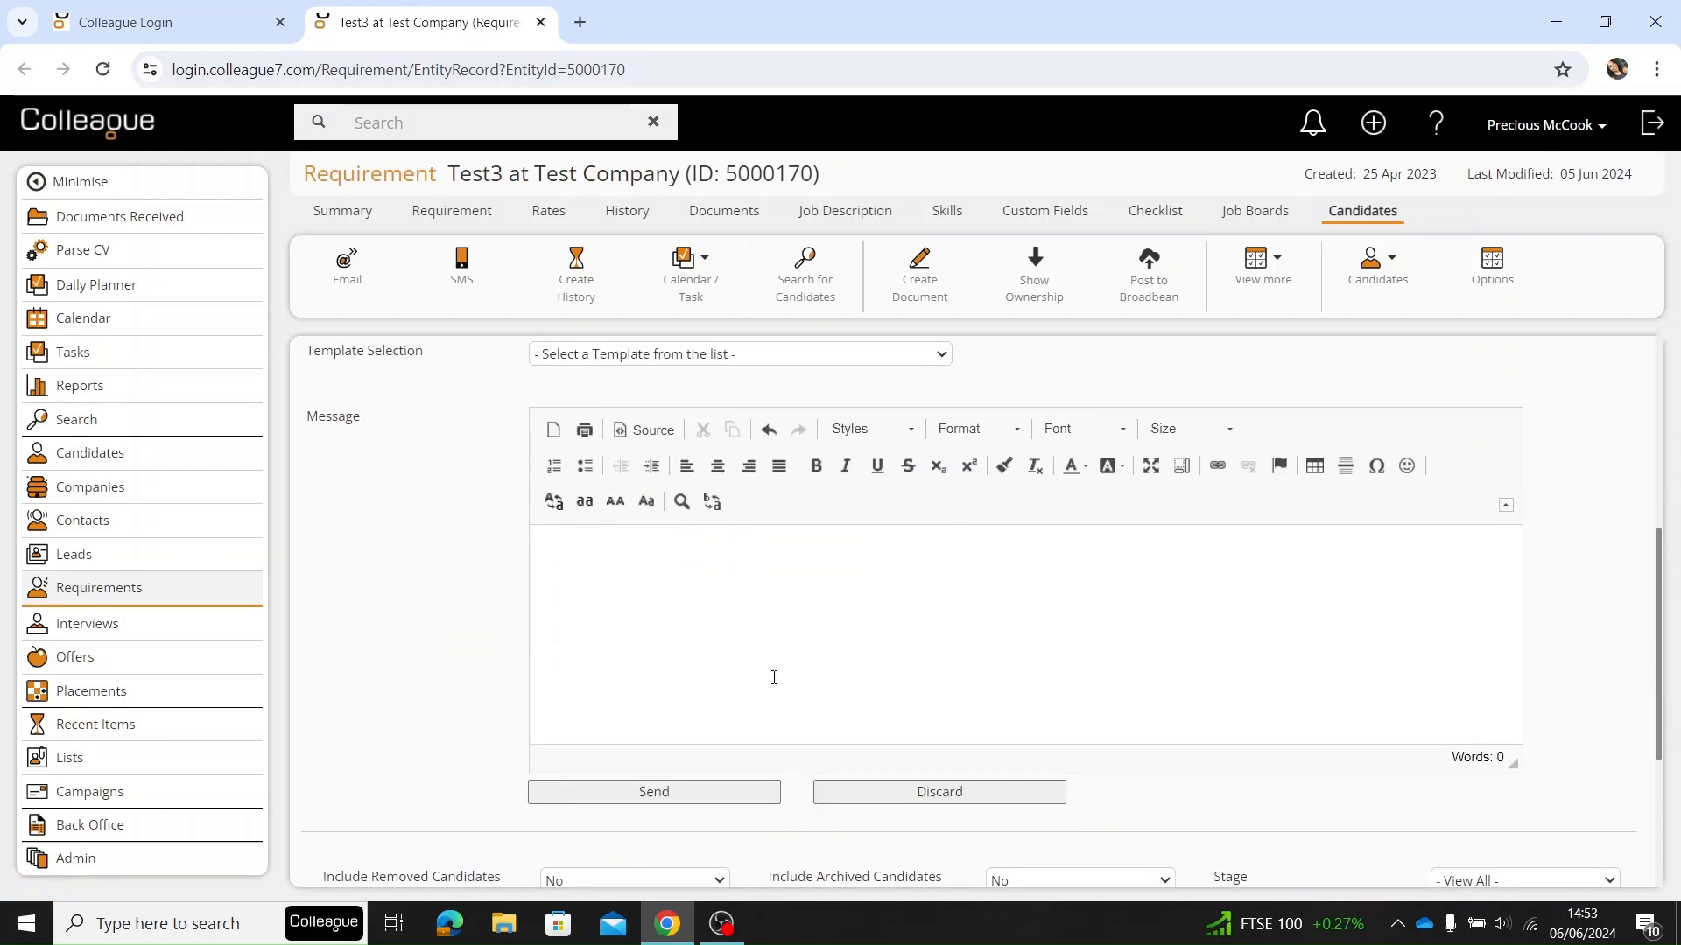
{"action": "scroll", "coordinate": [772, 675], "scroll_direction": "up", "scroll_amount": 5}
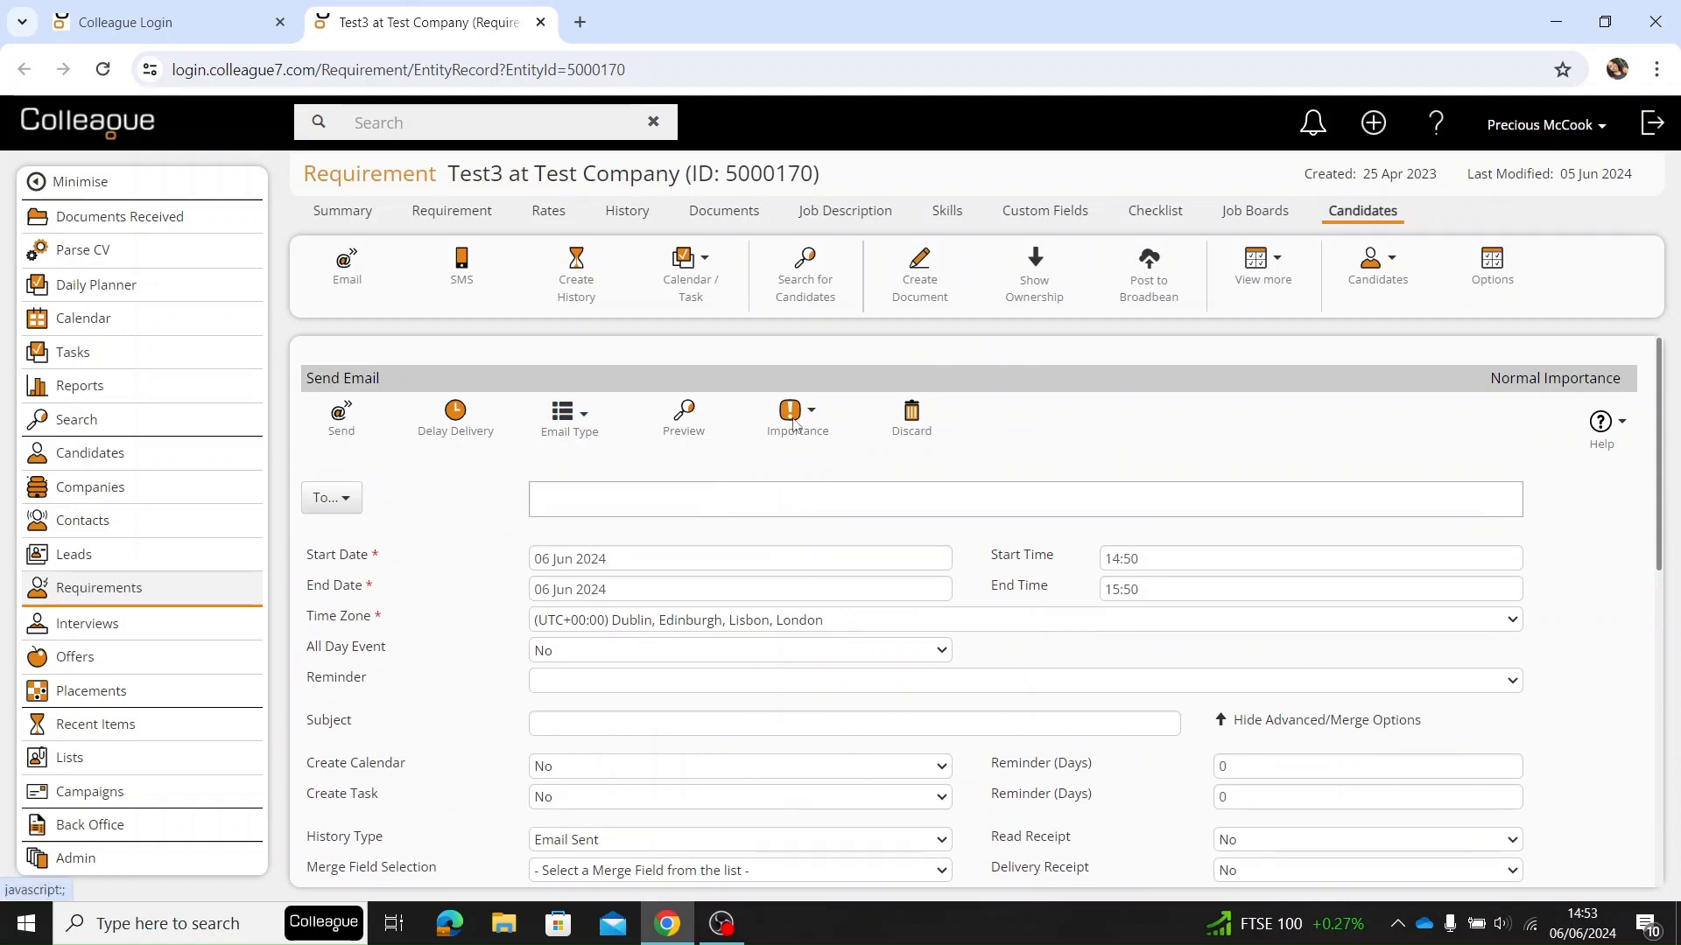
{"action": "left_click", "coordinate": [924, 427]}
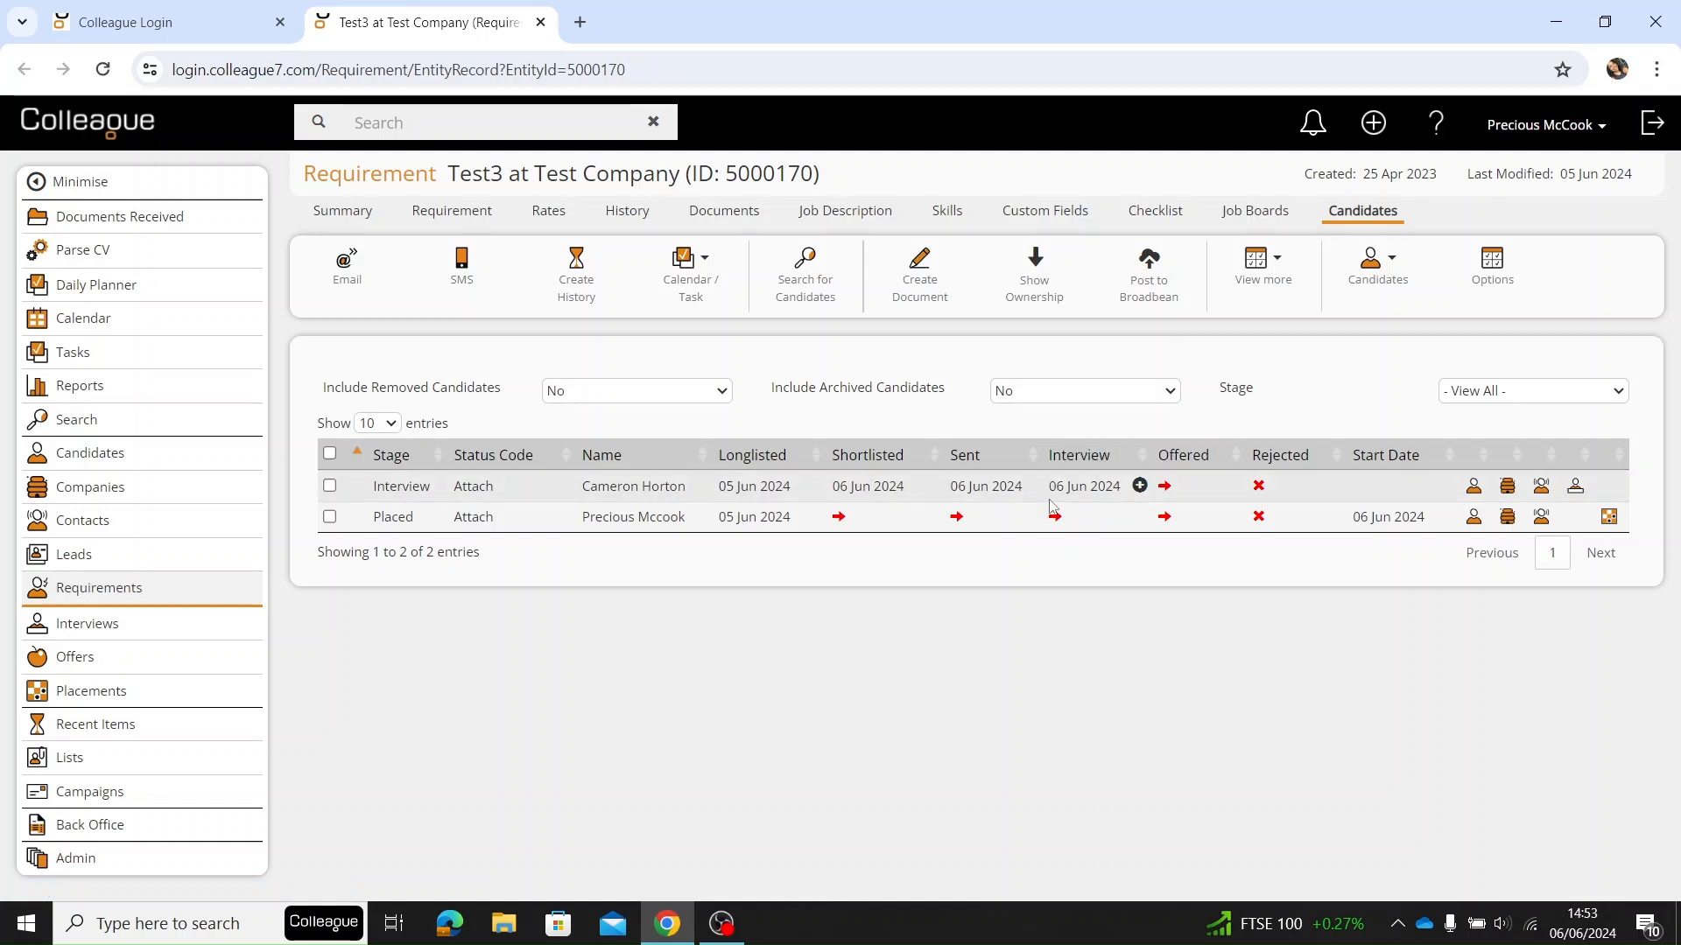
Step: Open the form for a further interview for the Interview-stage candidate and review the interview types, keeping 2nd Interview selected
{"action": "left_click", "coordinate": [1140, 487]}
{"action": "scroll", "coordinate": [761, 706], "scroll_direction": "down", "scroll_amount": 3}
{"action": "scroll", "coordinate": [762, 705], "scroll_direction": "up", "scroll_amount": 3}
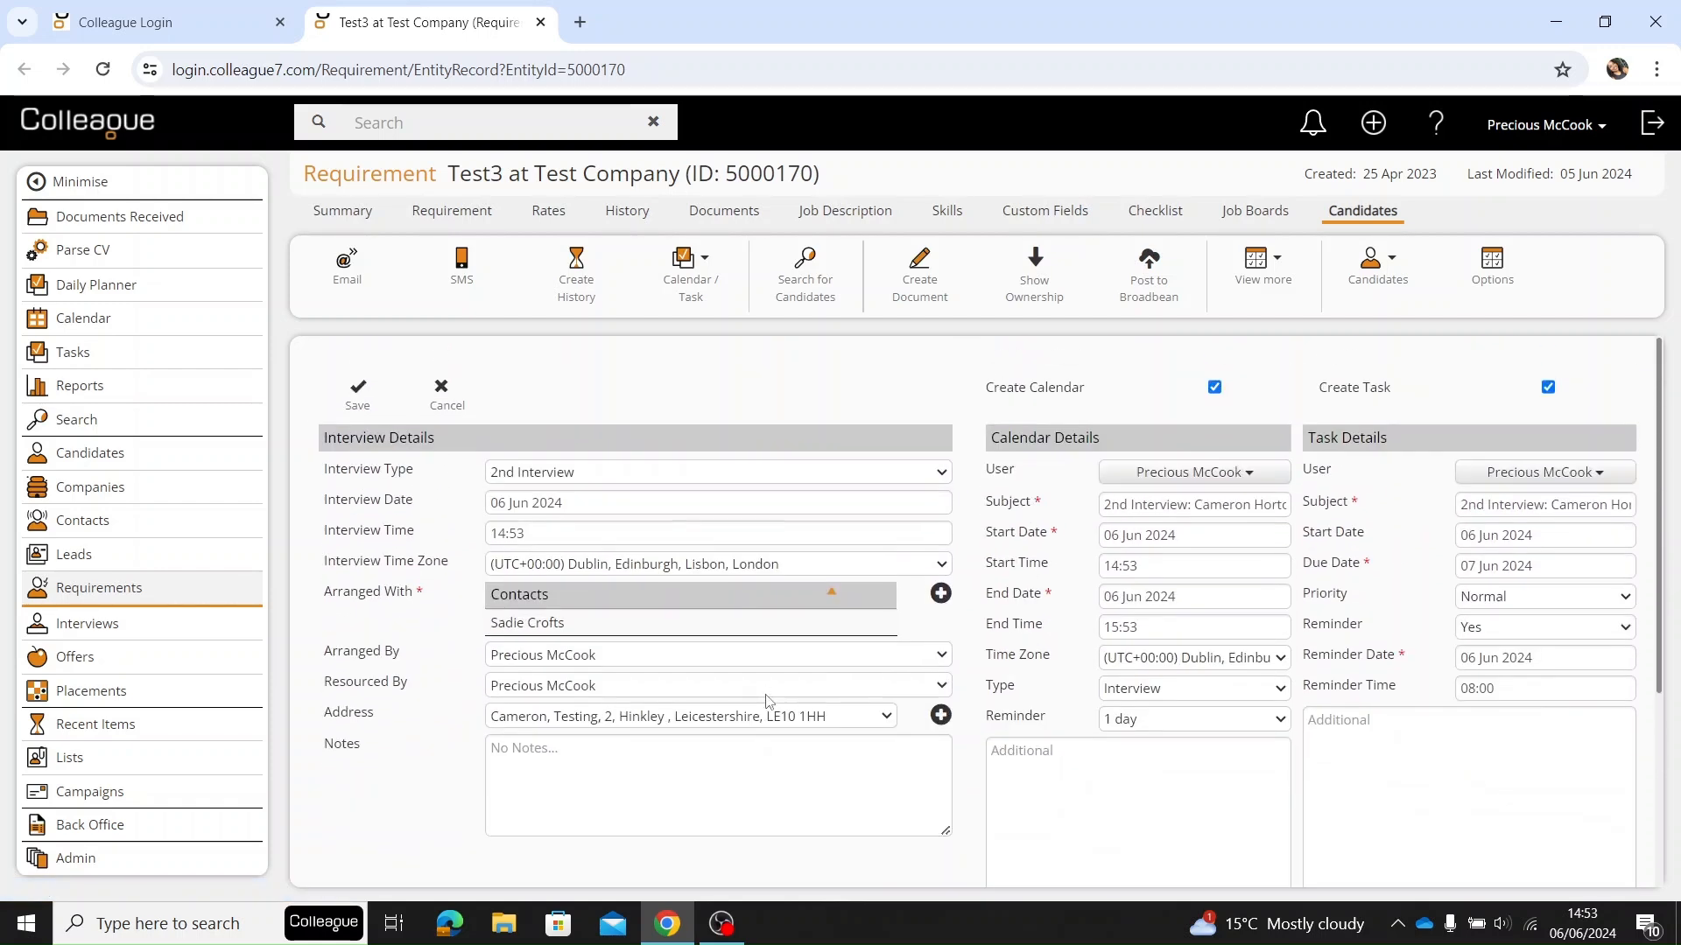
{"action": "left_click", "coordinate": [683, 473]}
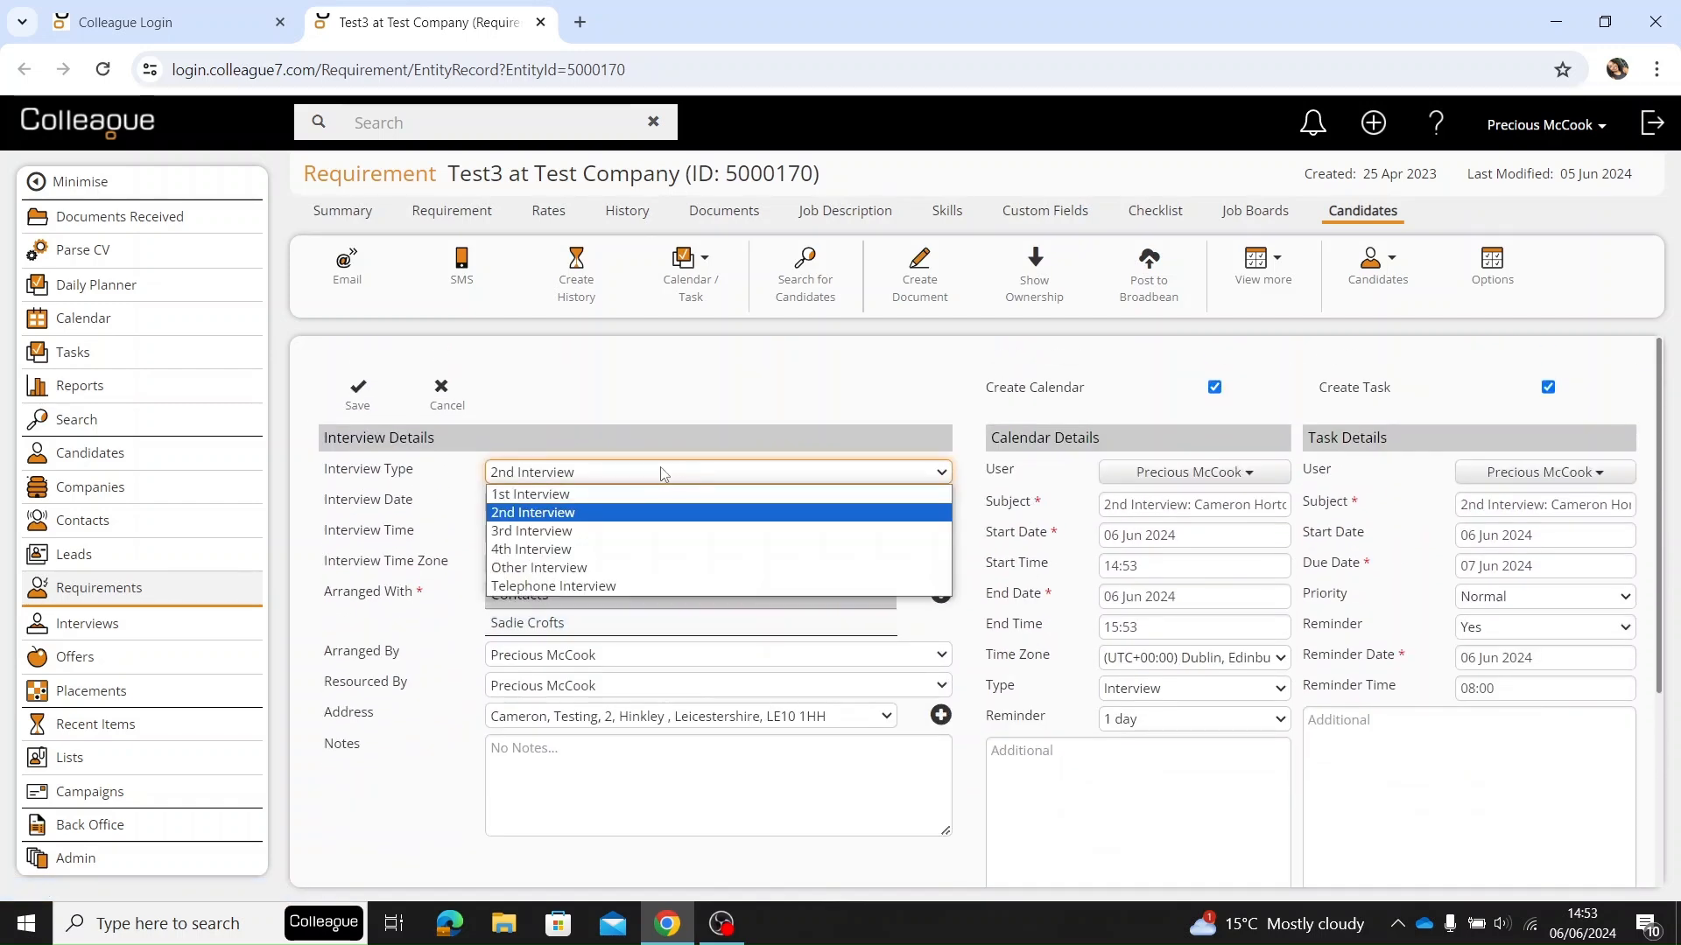
{"action": "left_click", "coordinate": [627, 514]}
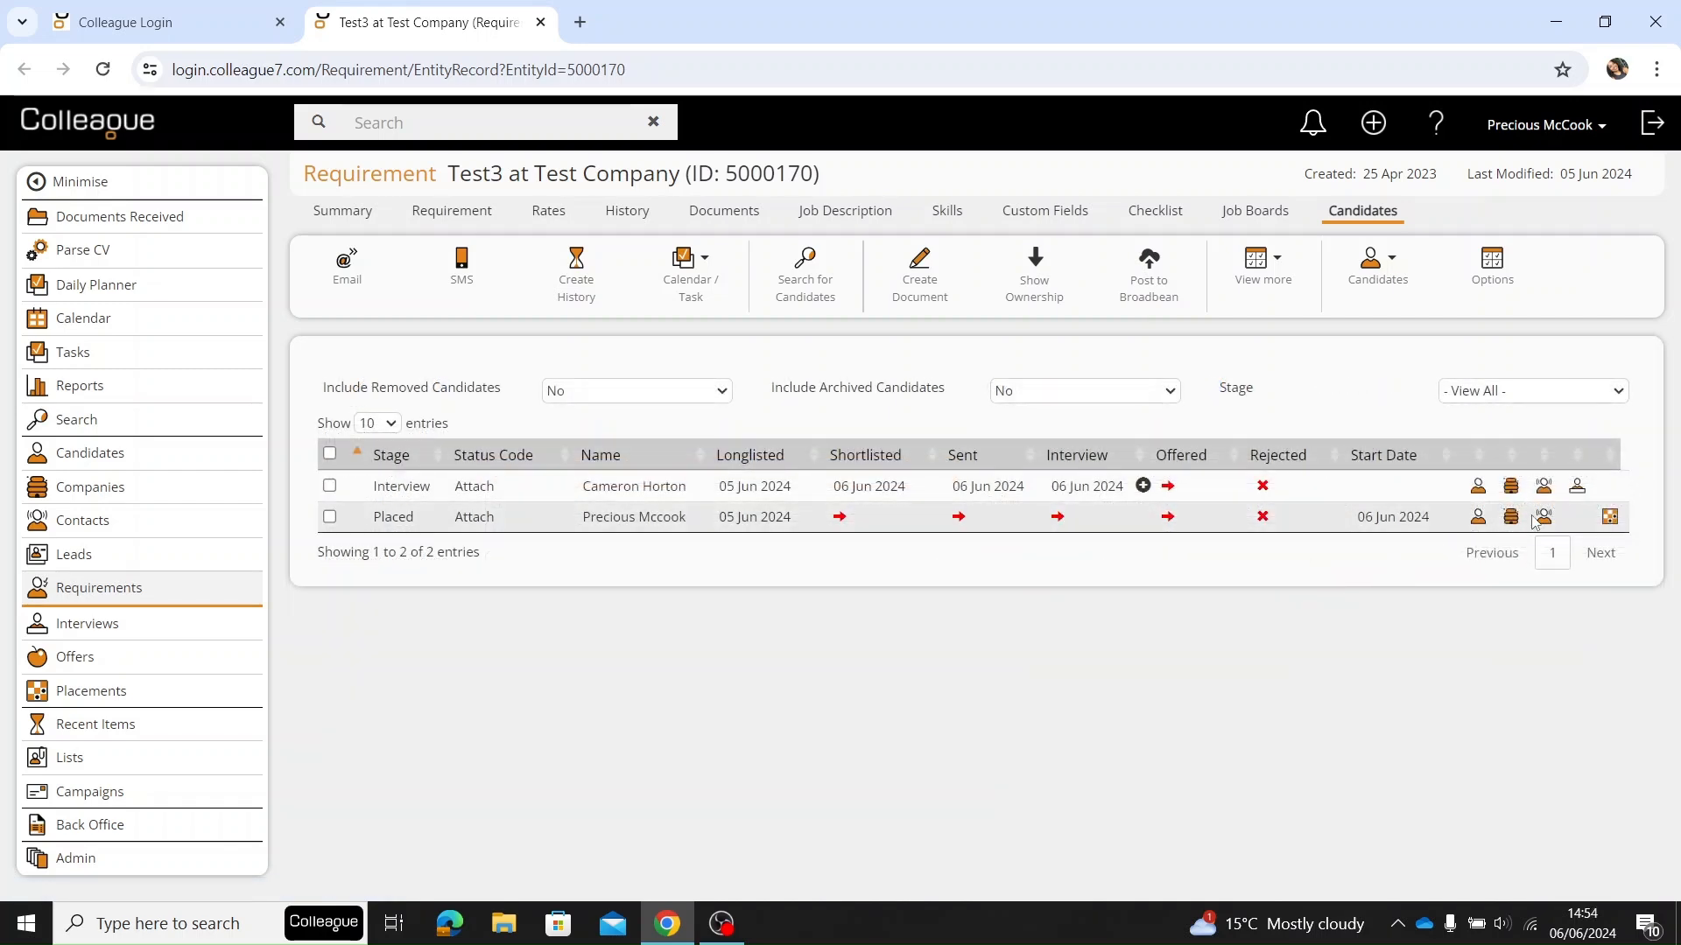
Step: Open the Interview-stage candidate's interview record and examine its details, feedback sections, participants, and the available calendar, task and list actions
{"action": "left_click", "coordinate": [1574, 490]}
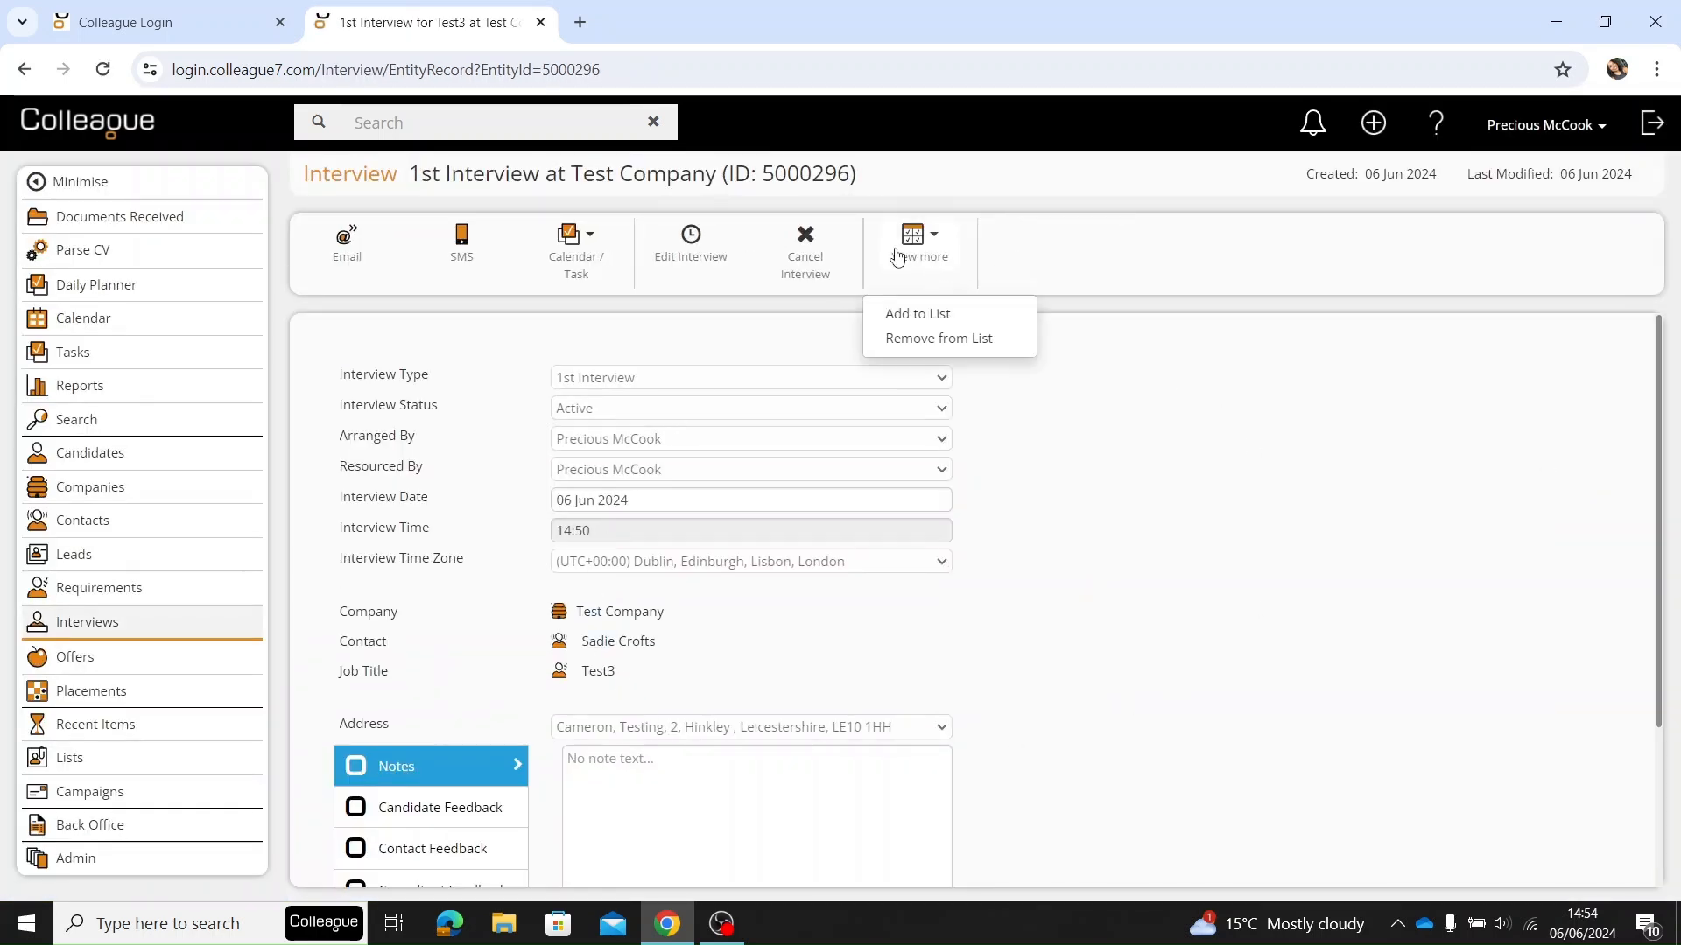
{"action": "scroll", "coordinate": [886, 477], "scroll_direction": "down", "scroll_amount": 3}
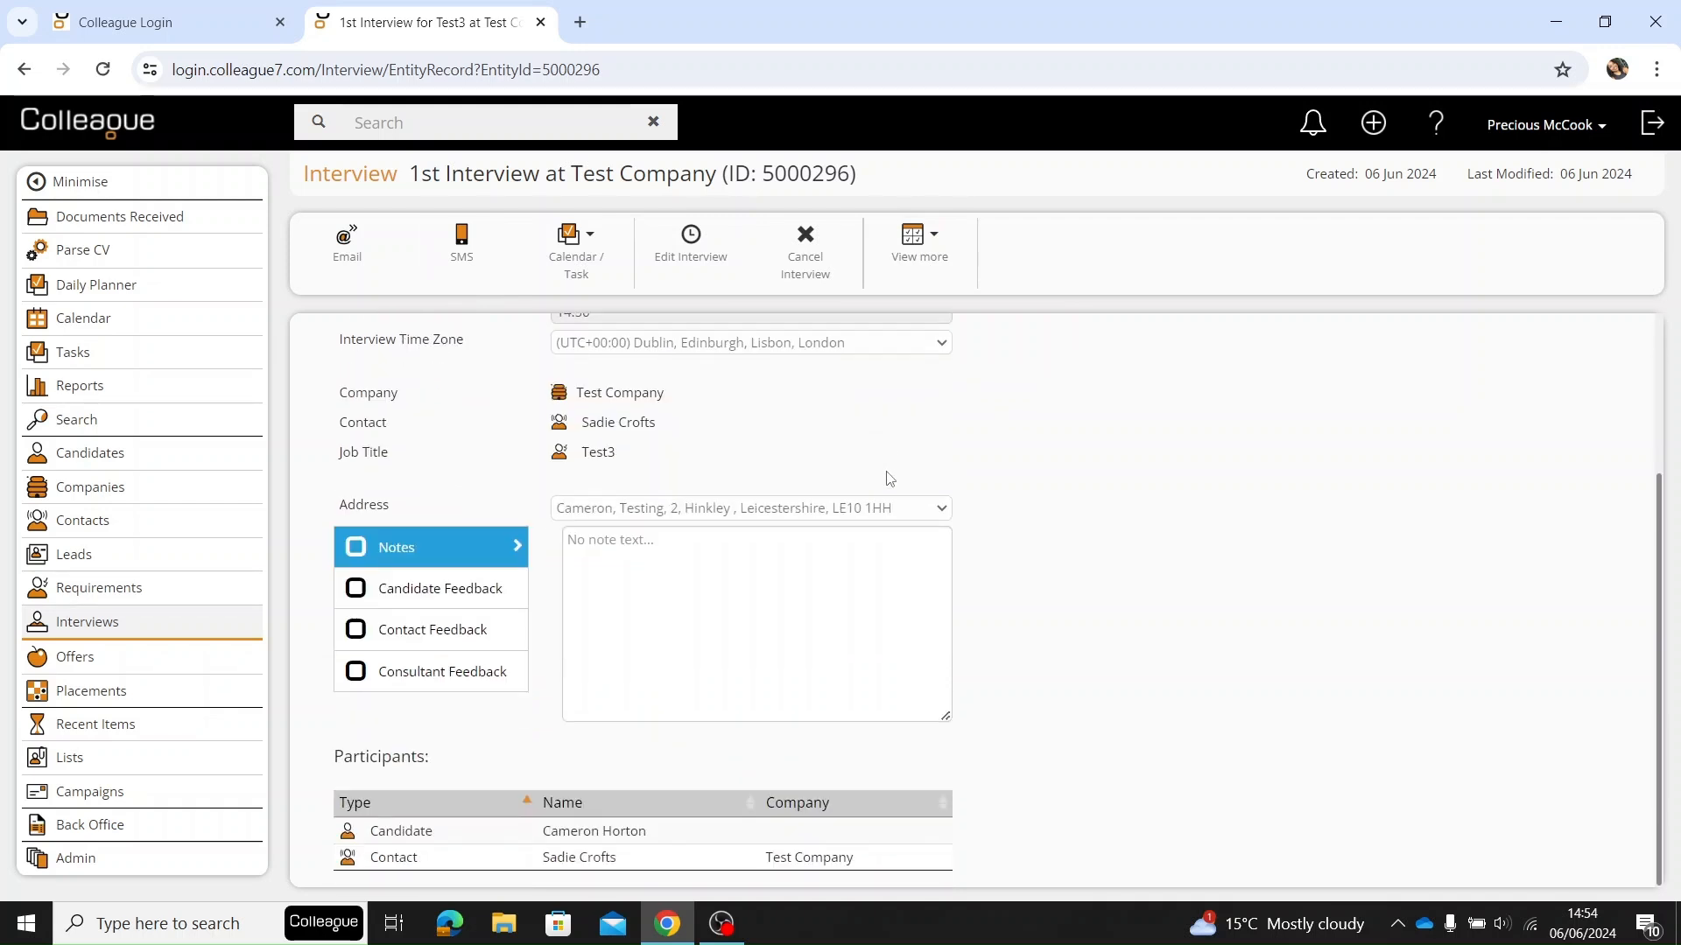
{"action": "scroll", "coordinate": [951, 620], "scroll_direction": "up", "scroll_amount": 3}
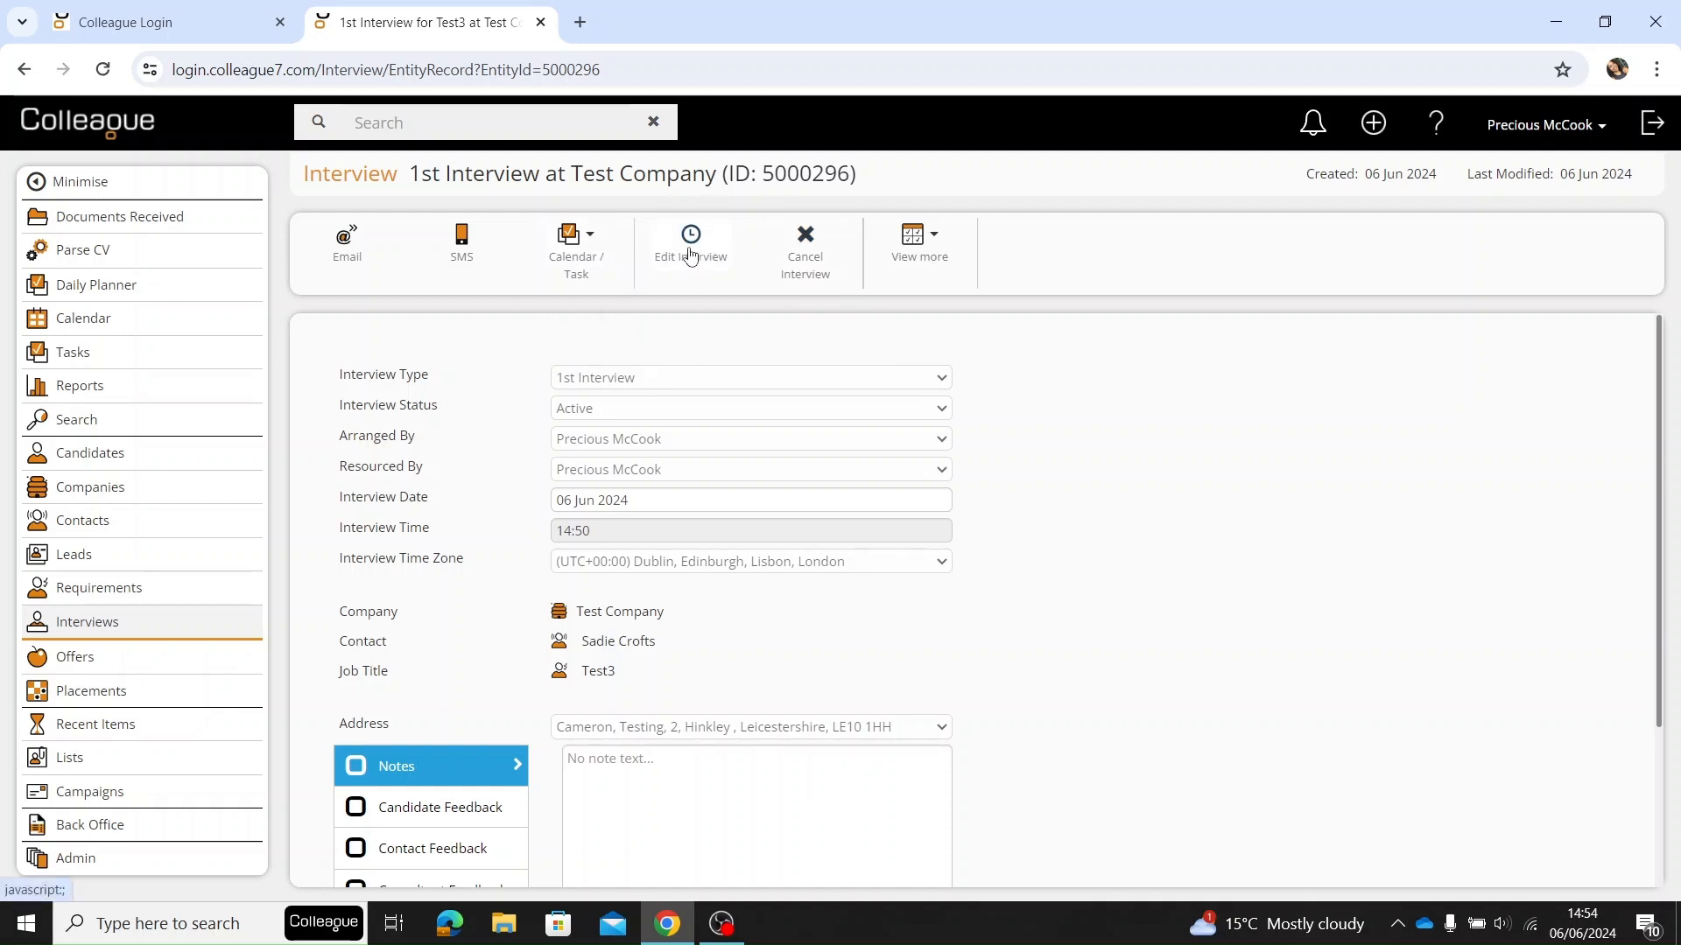
{"action": "mouse_move", "coordinate": [604, 249]}
{"action": "mouse_move", "coordinate": [944, 229]}
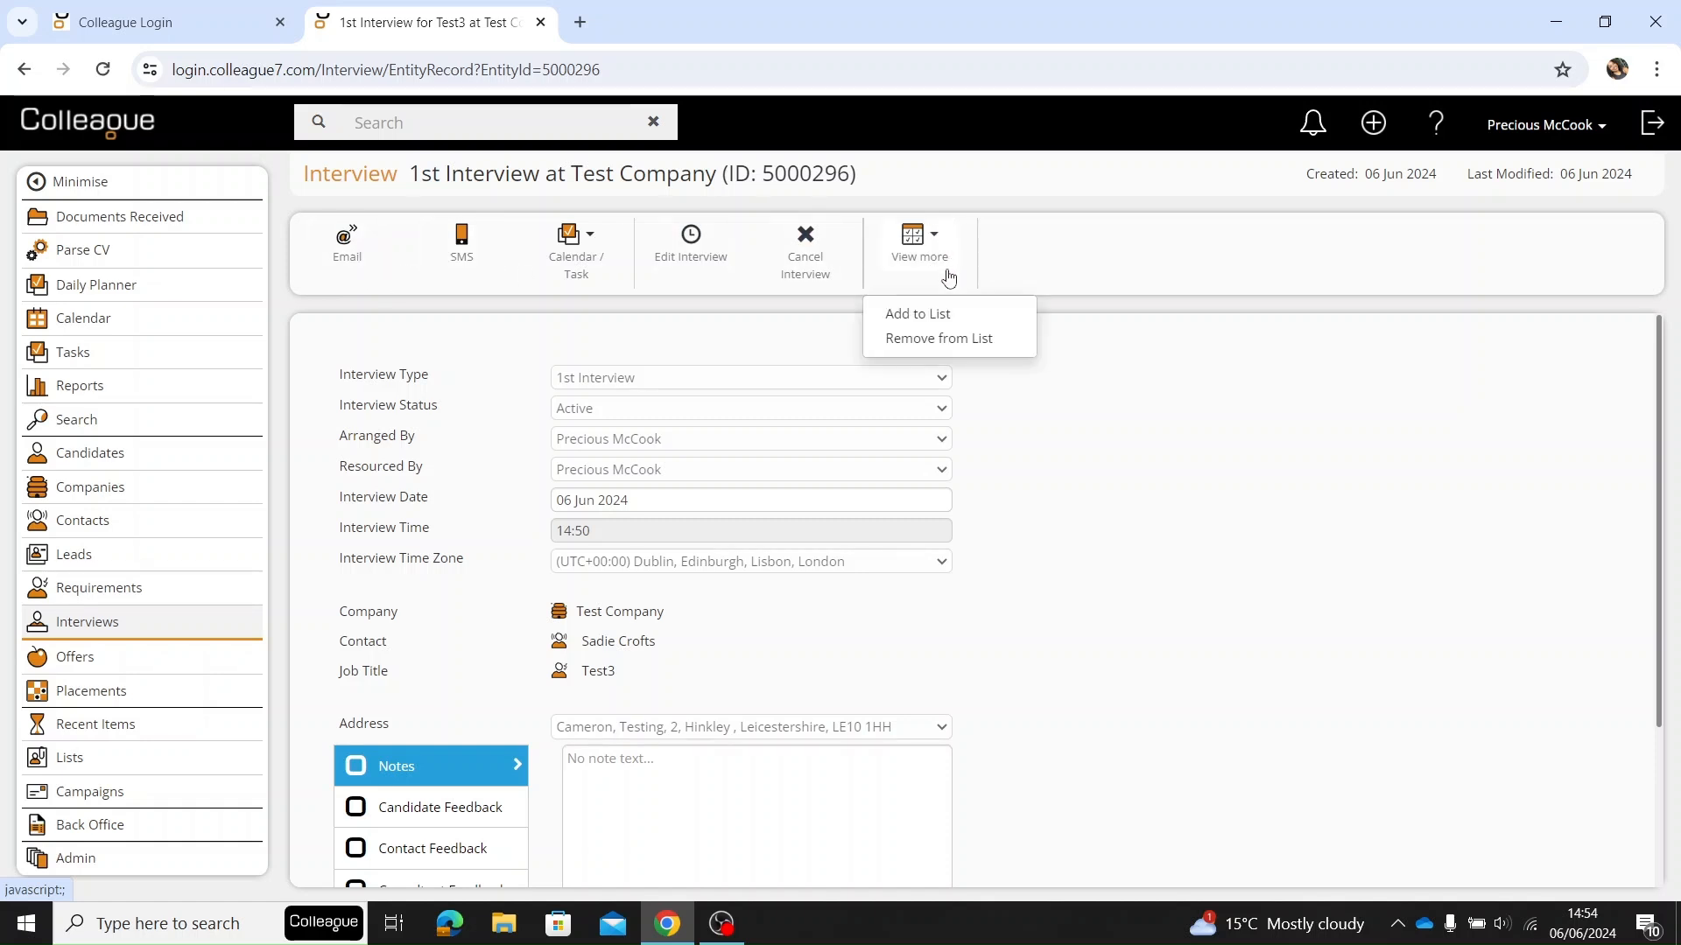